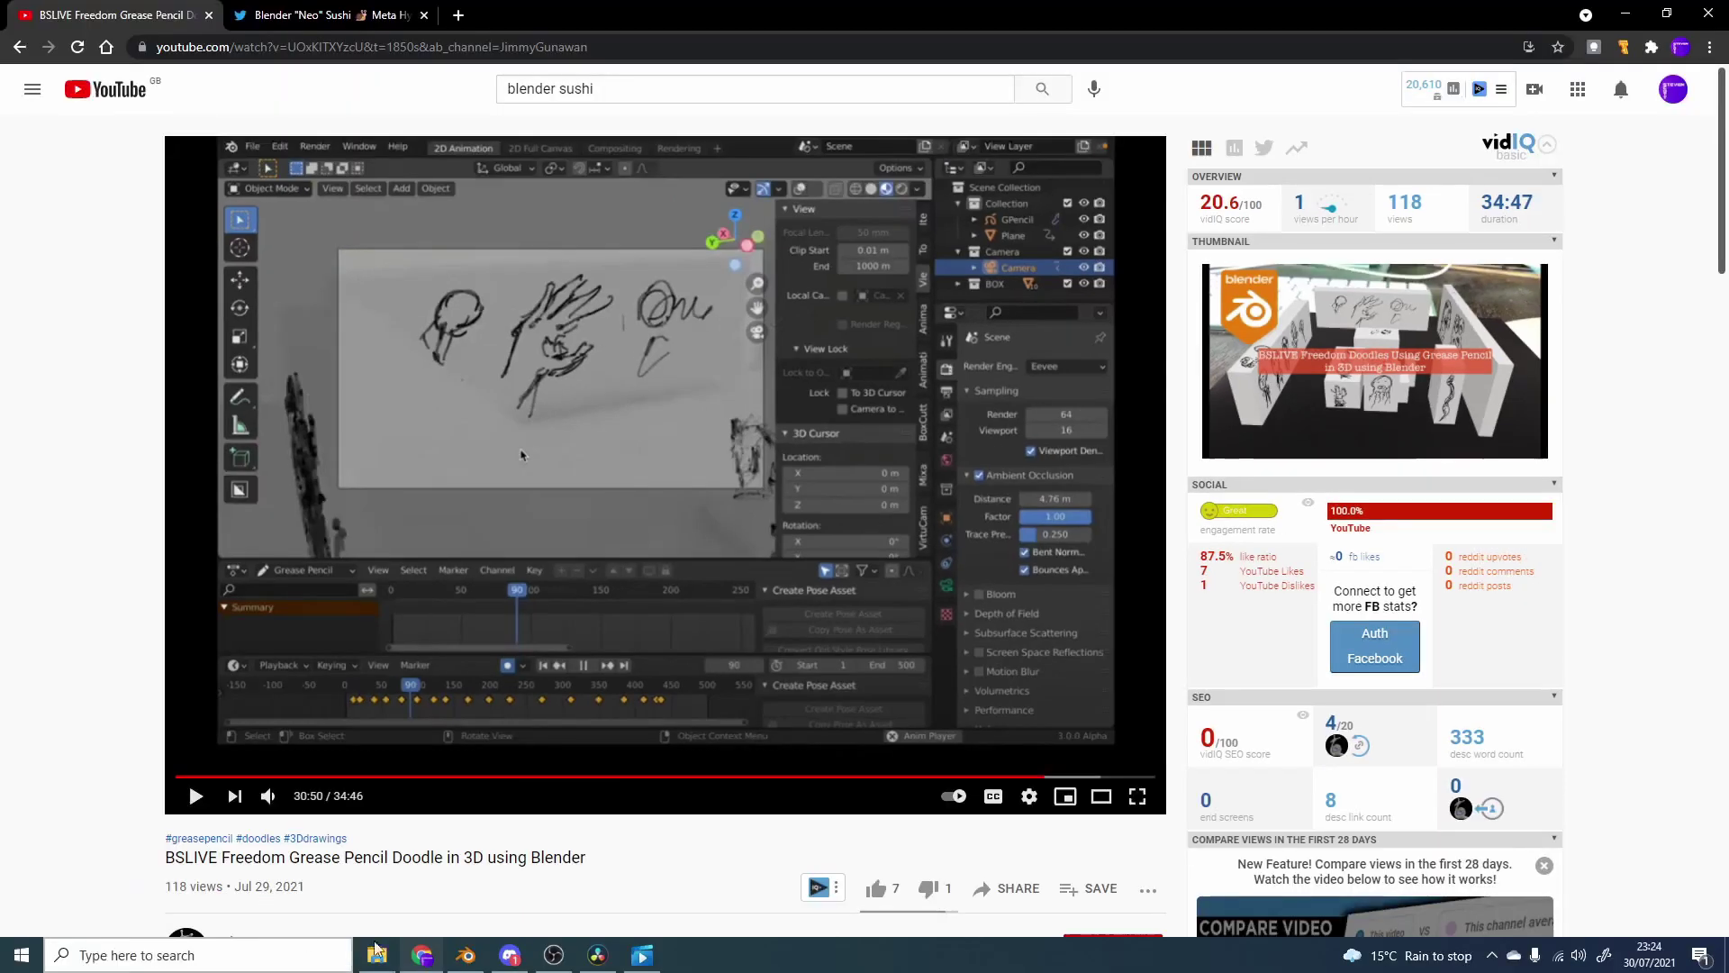
Bring Blender forward and start a new 2D Animation file from File > New.
{"action": "left_click", "coordinate": [468, 957]}
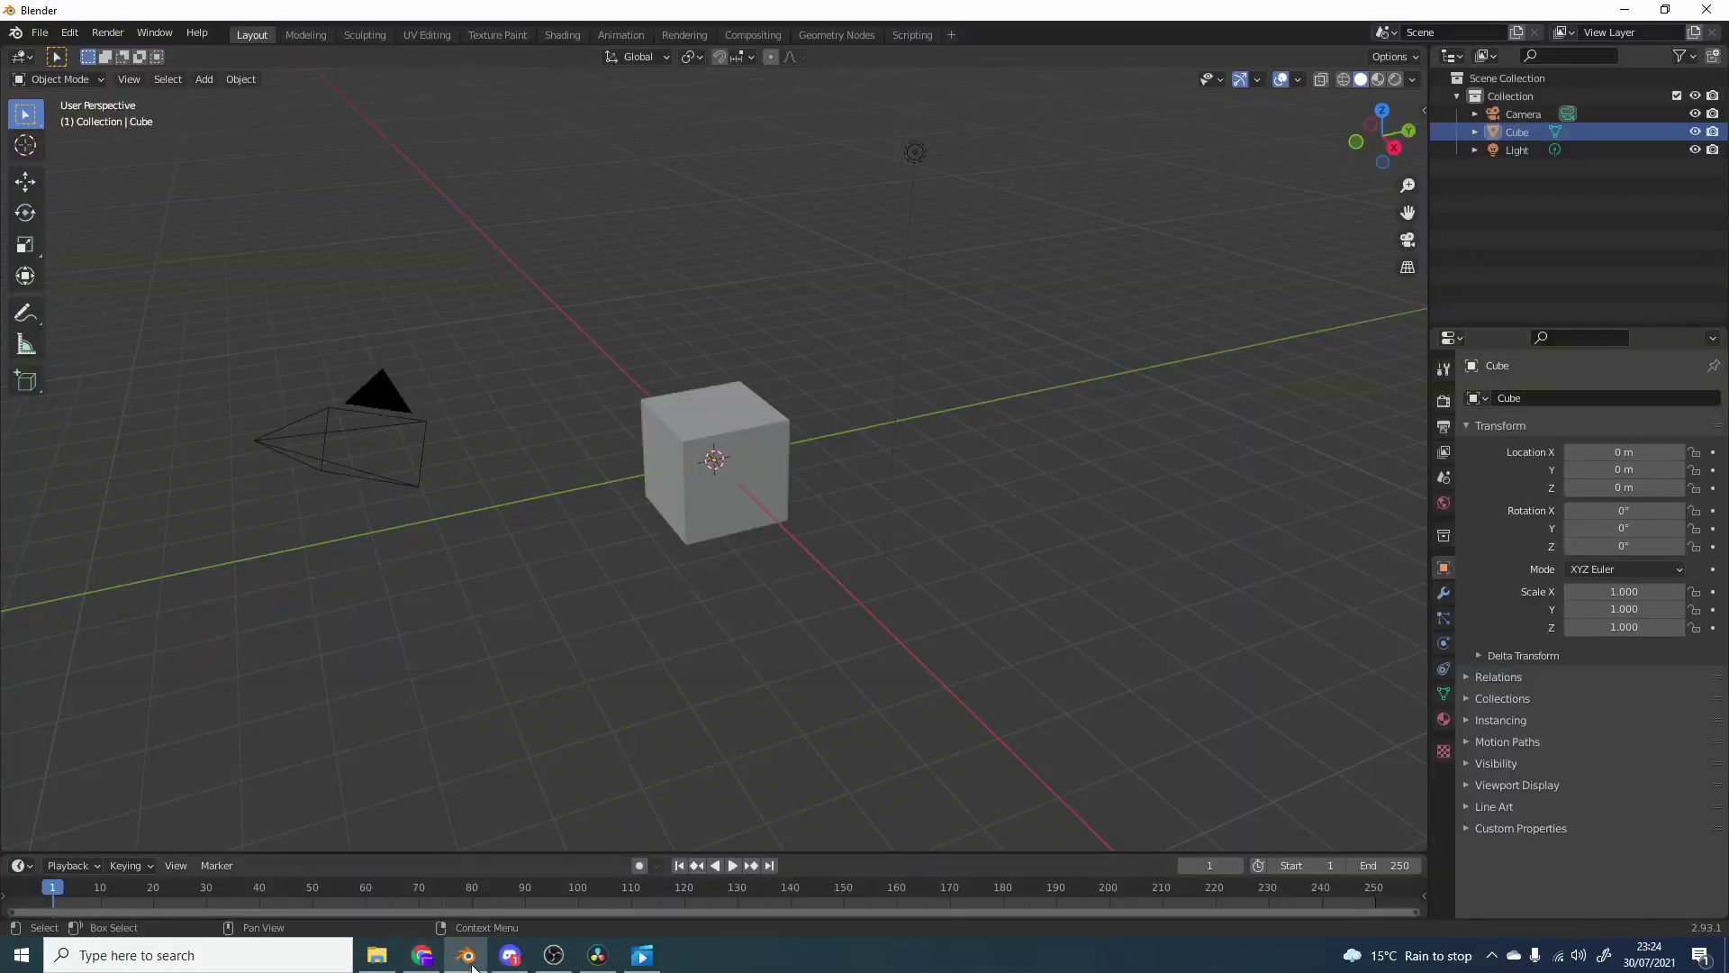
{"action": "left_click", "coordinate": [40, 33]}
{"action": "mouse_move", "coordinate": [184, 56]}
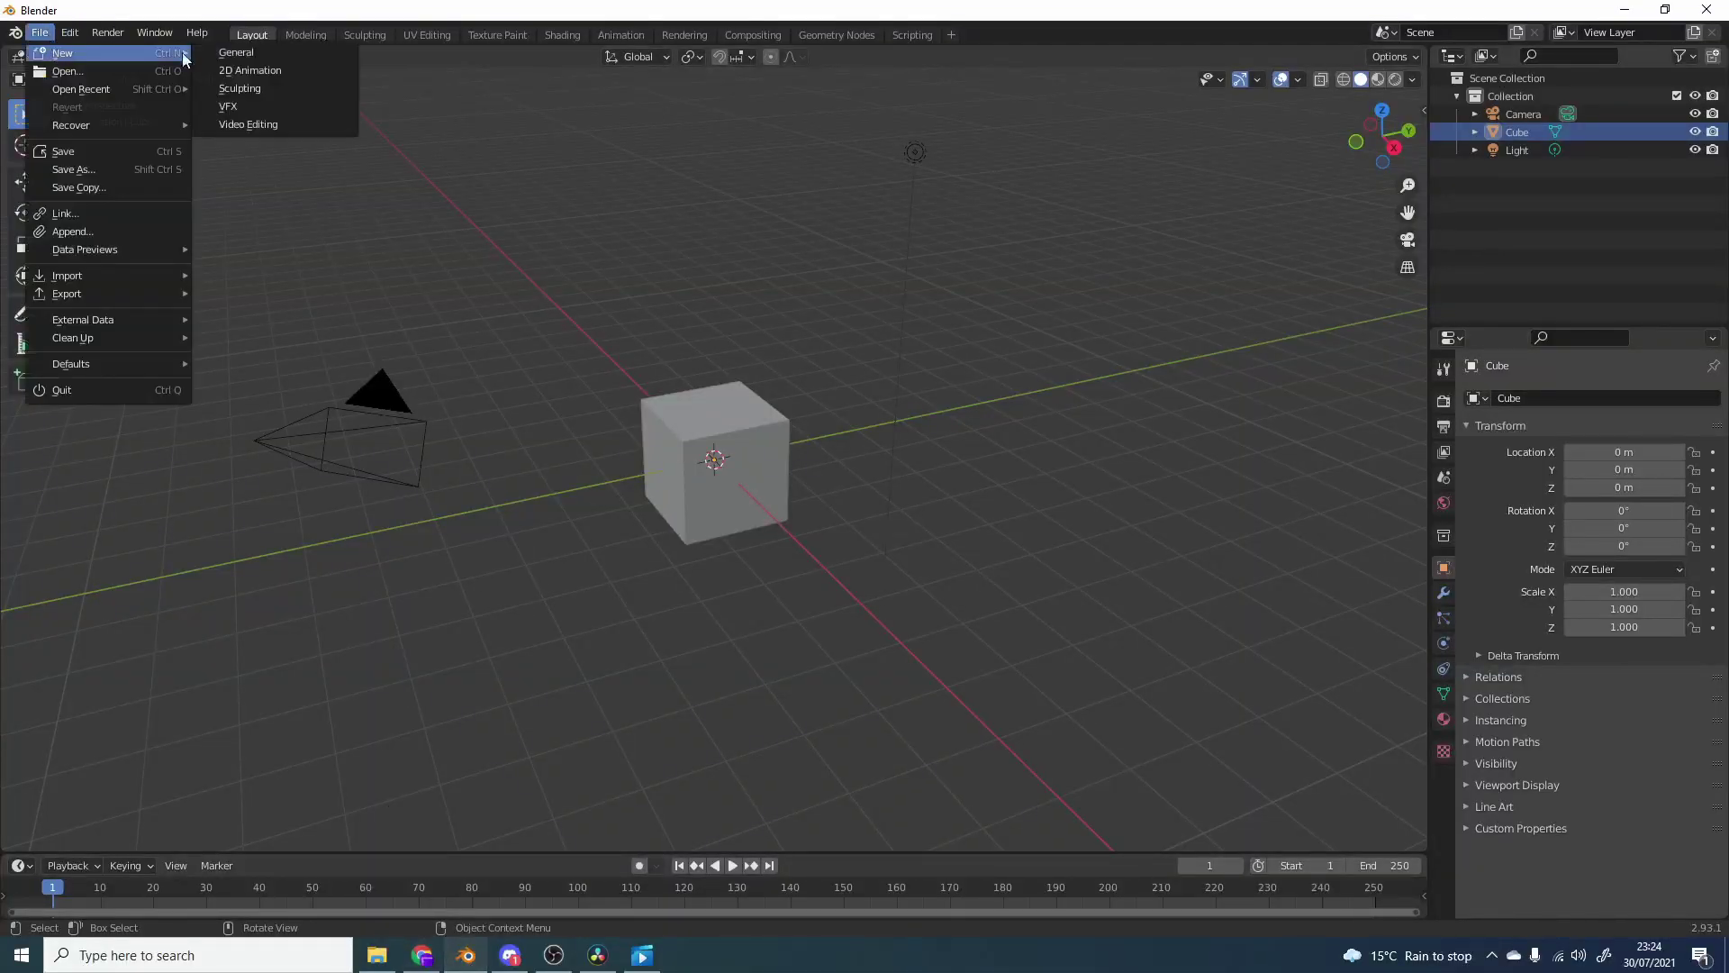
{"action": "left_click", "coordinate": [252, 71]}
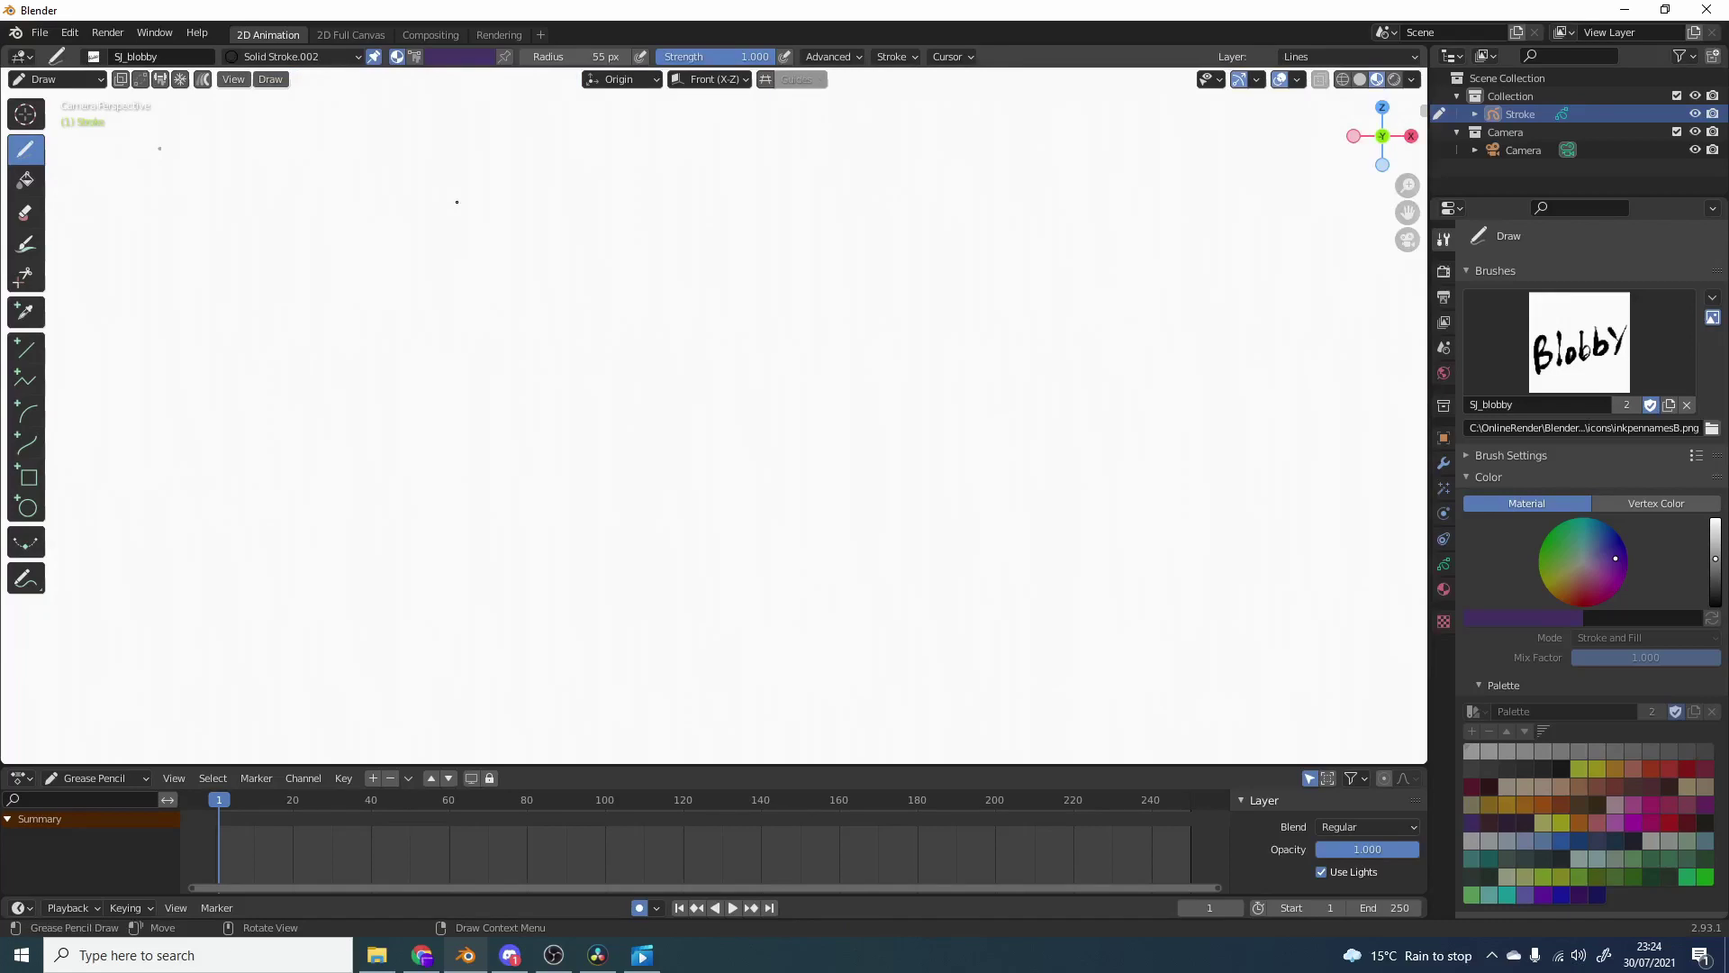
Switch to the Ink Pen brush with Vertex Color enabled and black ink.
{"action": "left_click", "coordinate": [93, 55]}
{"action": "left_click", "coordinate": [447, 145]}
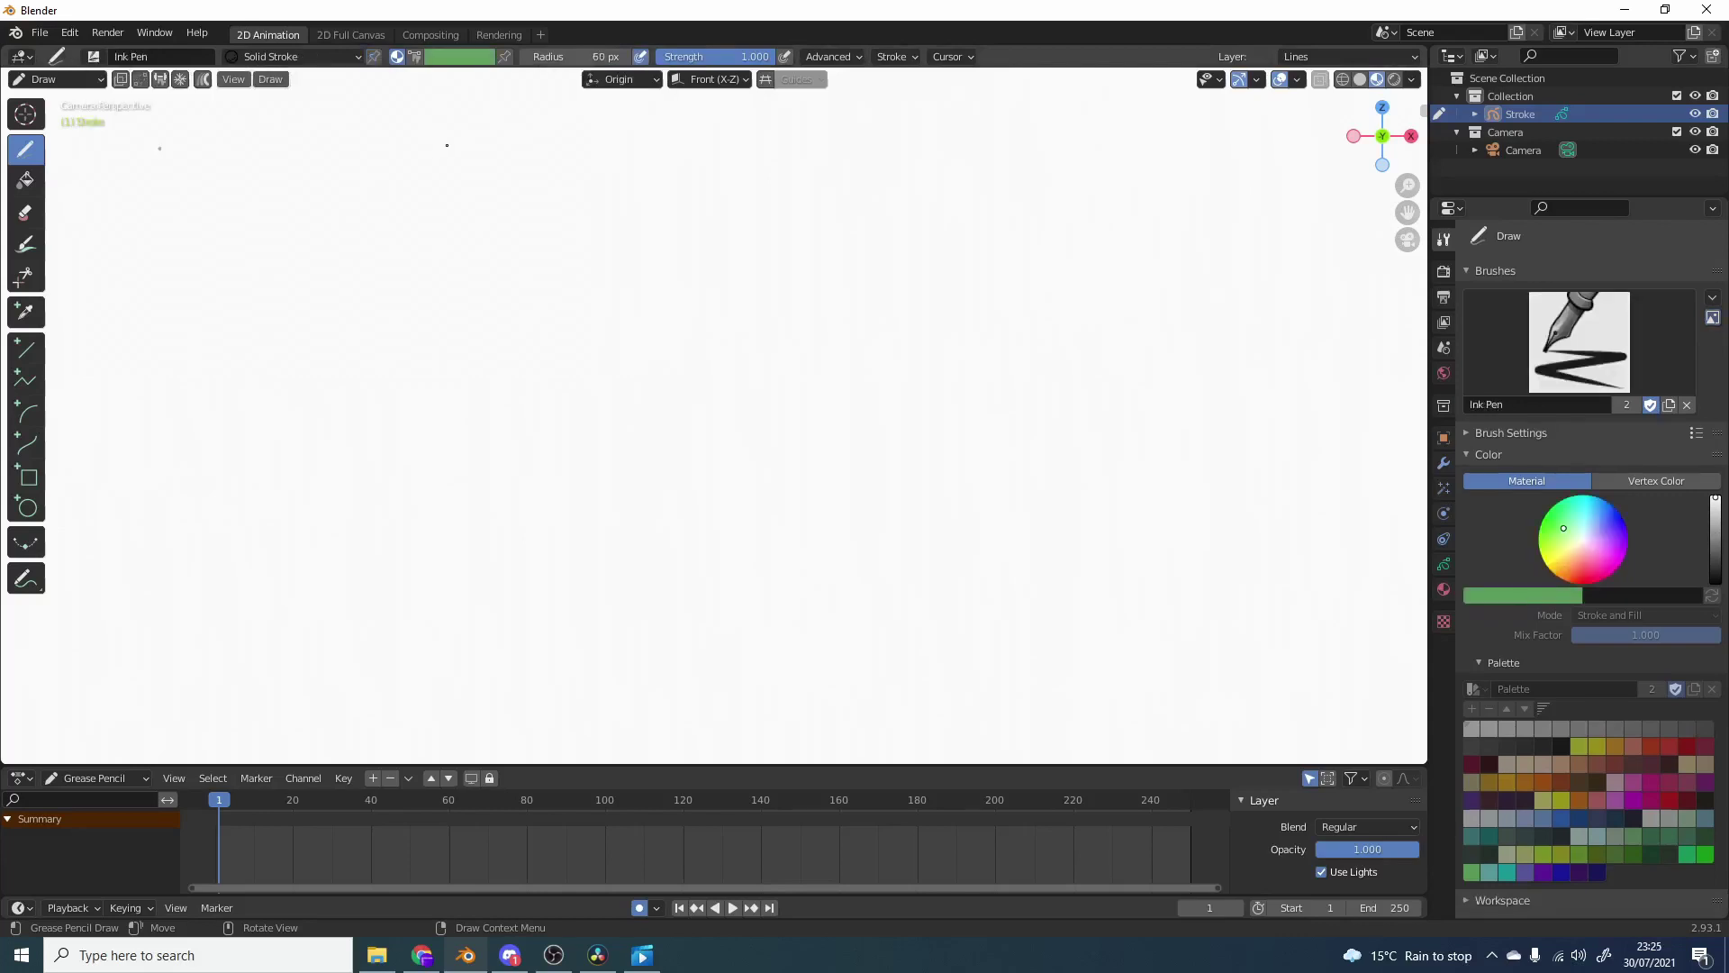
{"action": "left_click", "coordinate": [414, 56]}
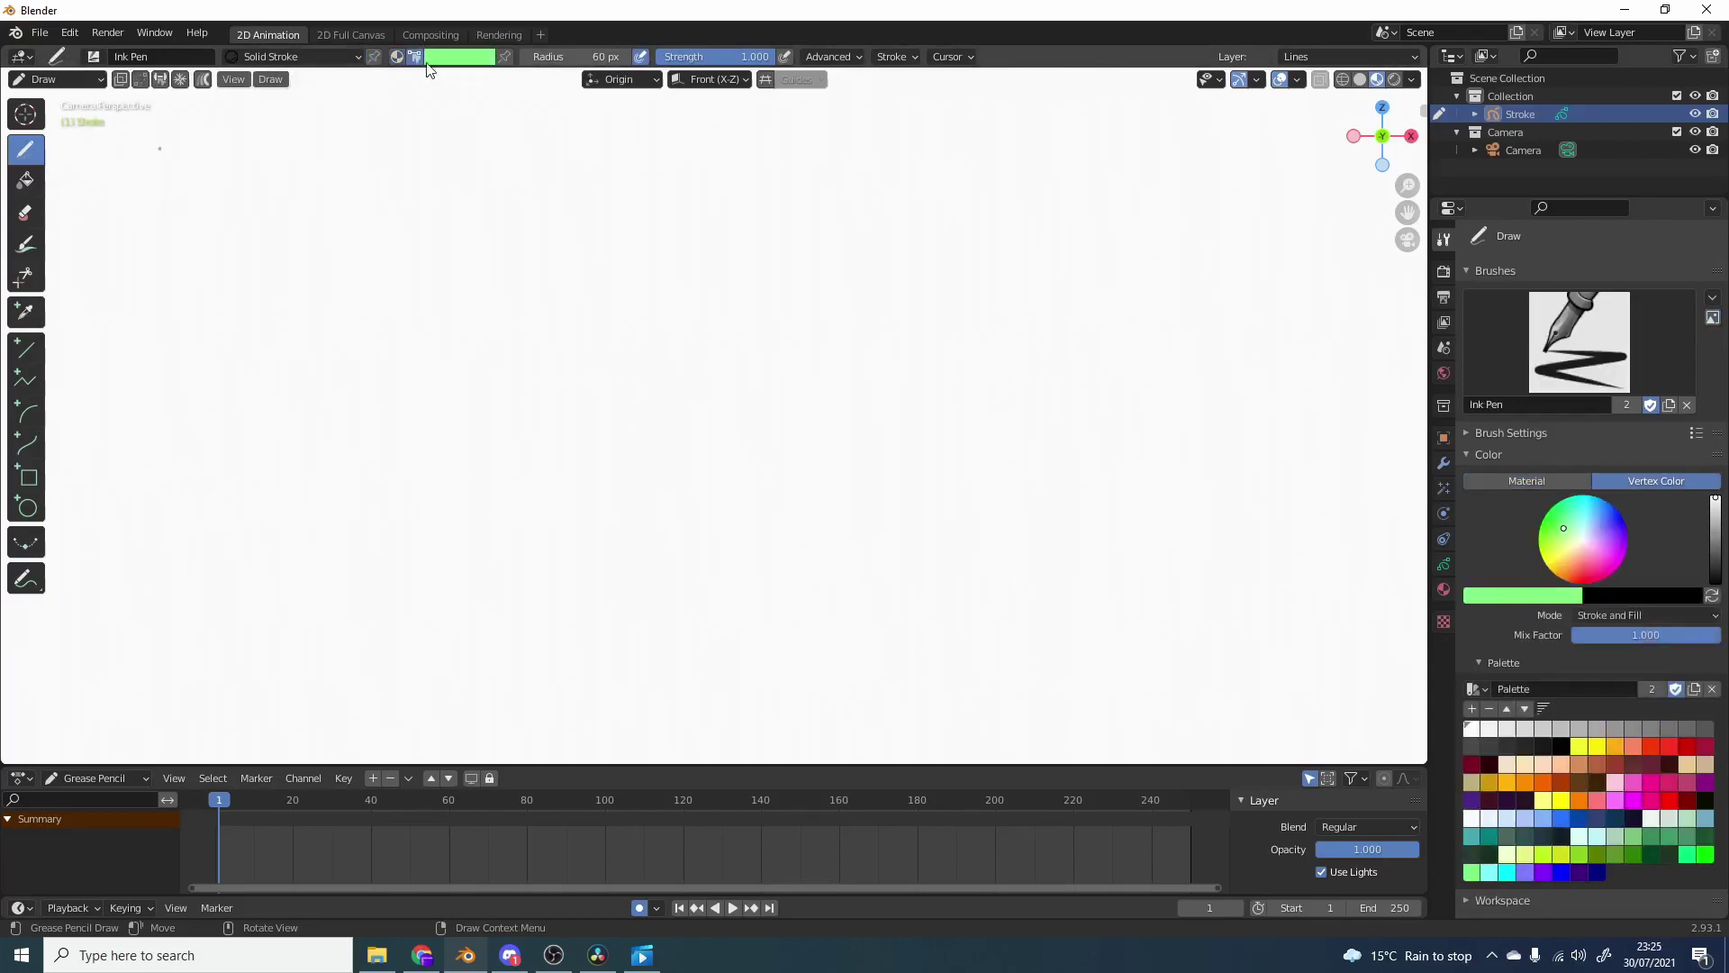
{"action": "left_click", "coordinate": [457, 59]}
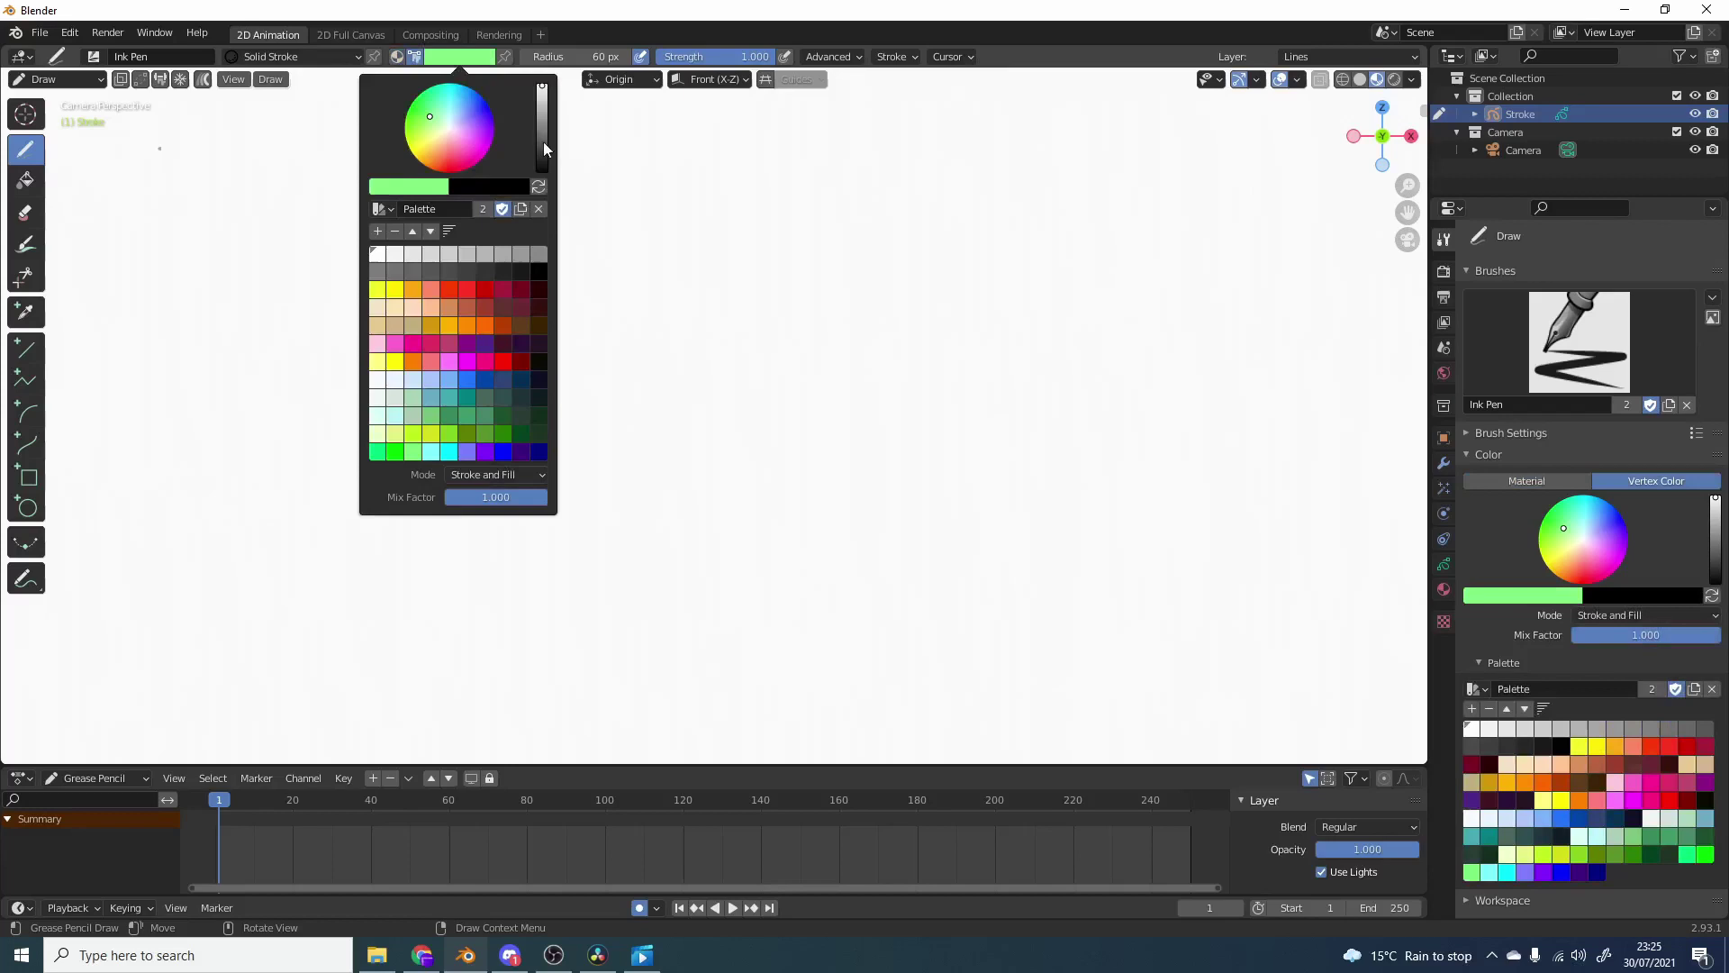
{"action": "left_click_drag", "start_coordinate": [543, 142], "coordinate": [544, 173]}
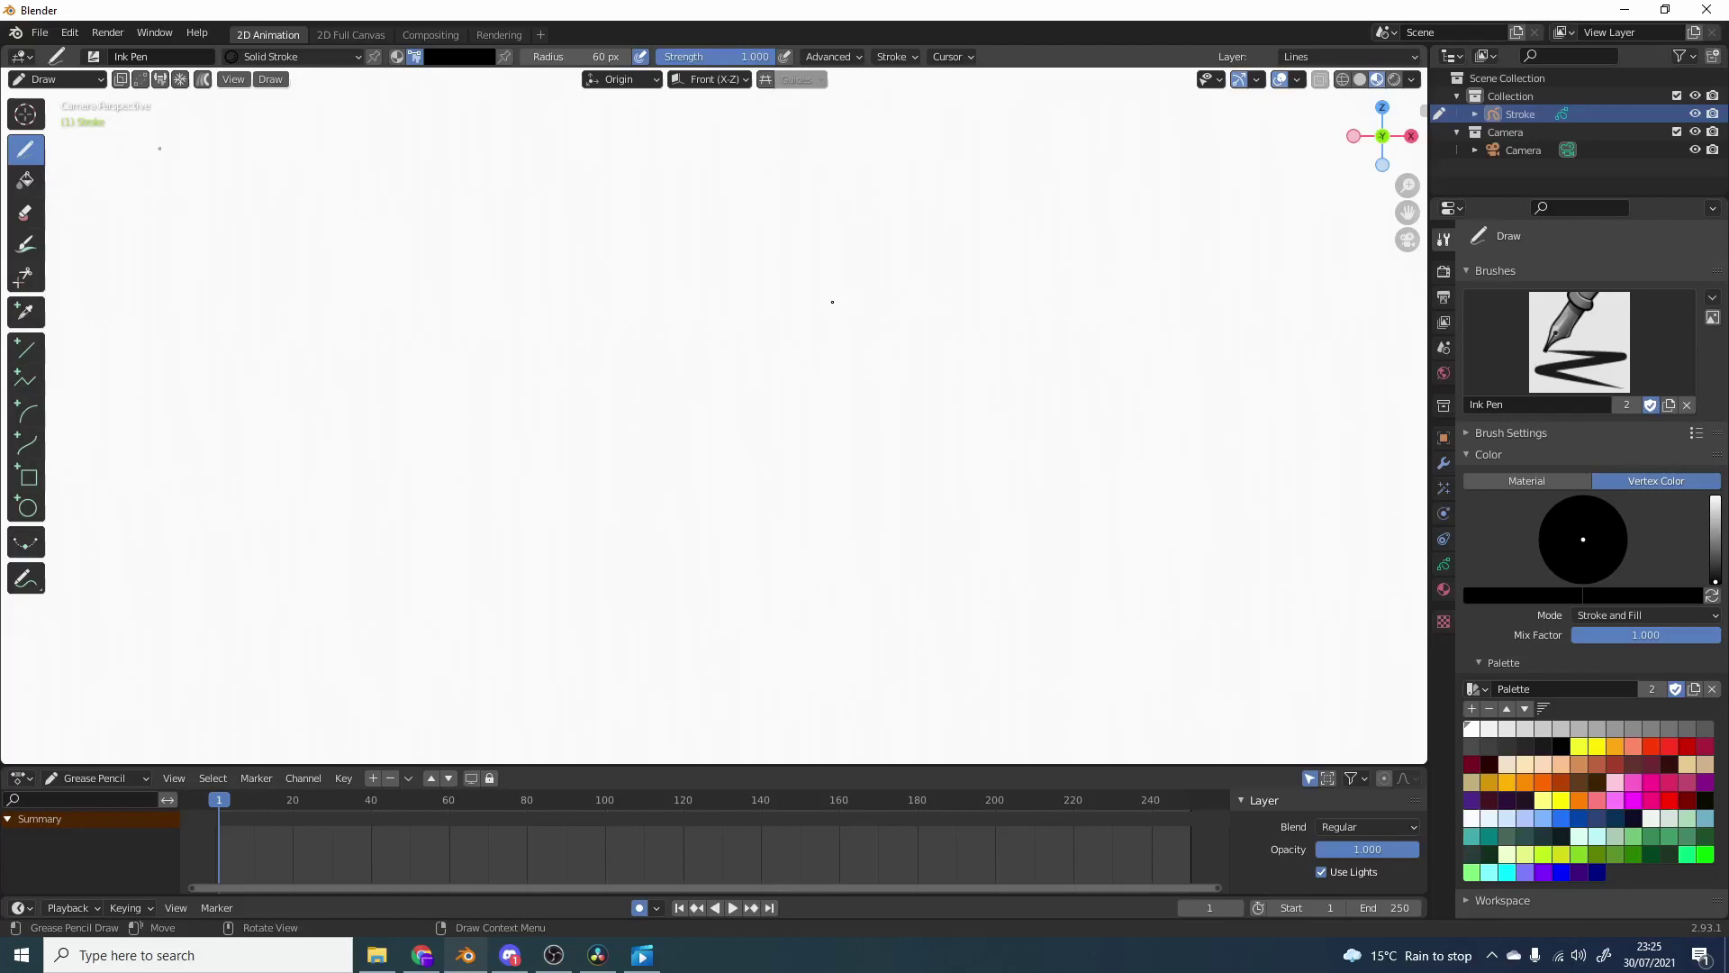
Draw both ears, the jaw line, the right side of the face and the mouth.
{"action": "left_click_drag", "start_coordinate": [923, 304], "coordinate": [798, 365]}
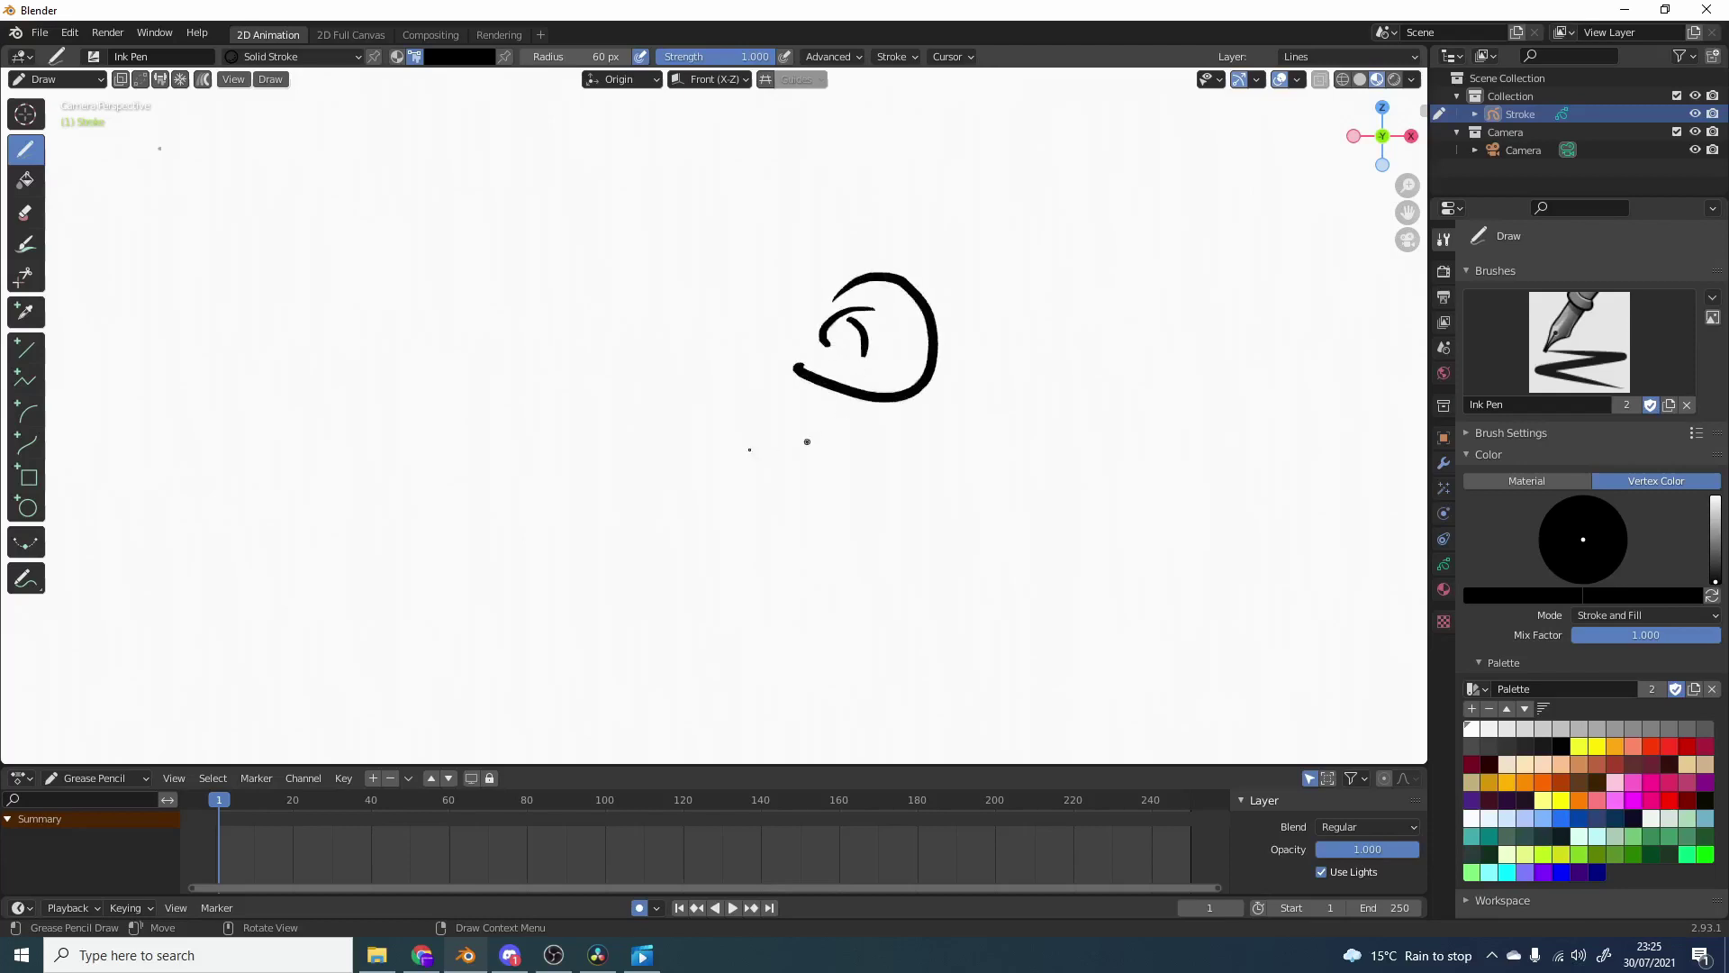
{"action": "mouse_move", "coordinate": [545, 281]}
{"action": "left_mouse_down"}
{"action": "mouse_move", "coordinate": [486, 327]}
{"action": "mouse_move", "coordinate": [538, 363]}
{"action": "left_mouse_up"}
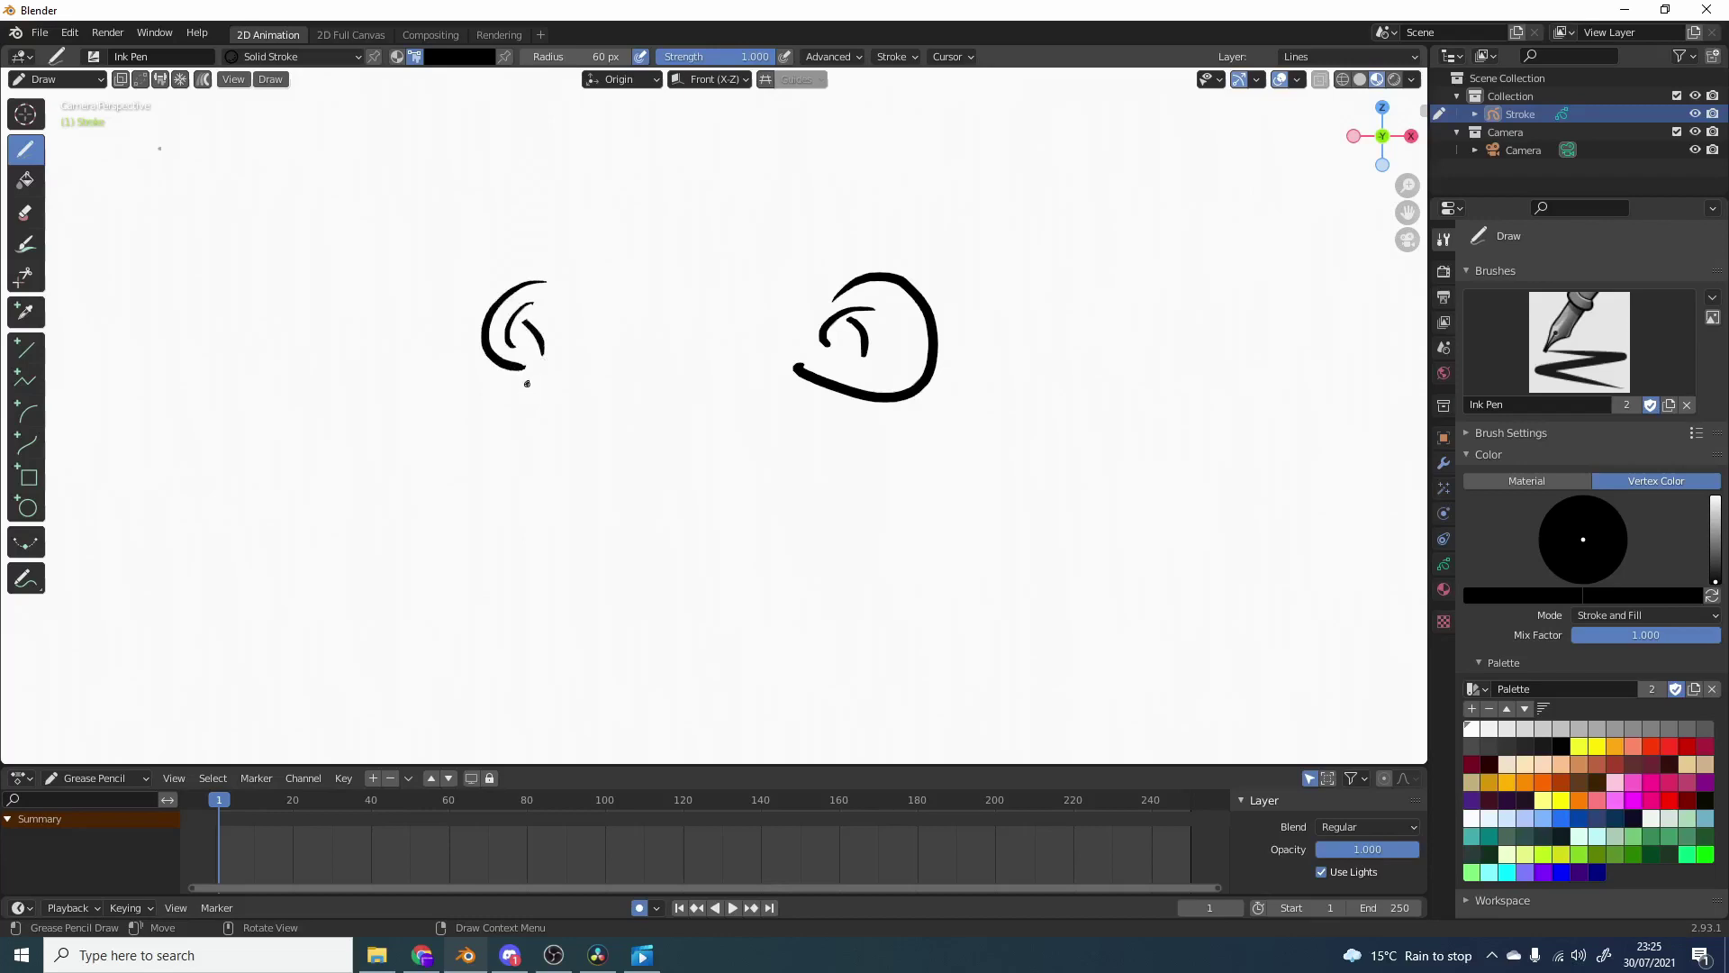
{"action": "left_click_drag", "start_coordinate": [535, 521], "coordinate": [578, 564]}
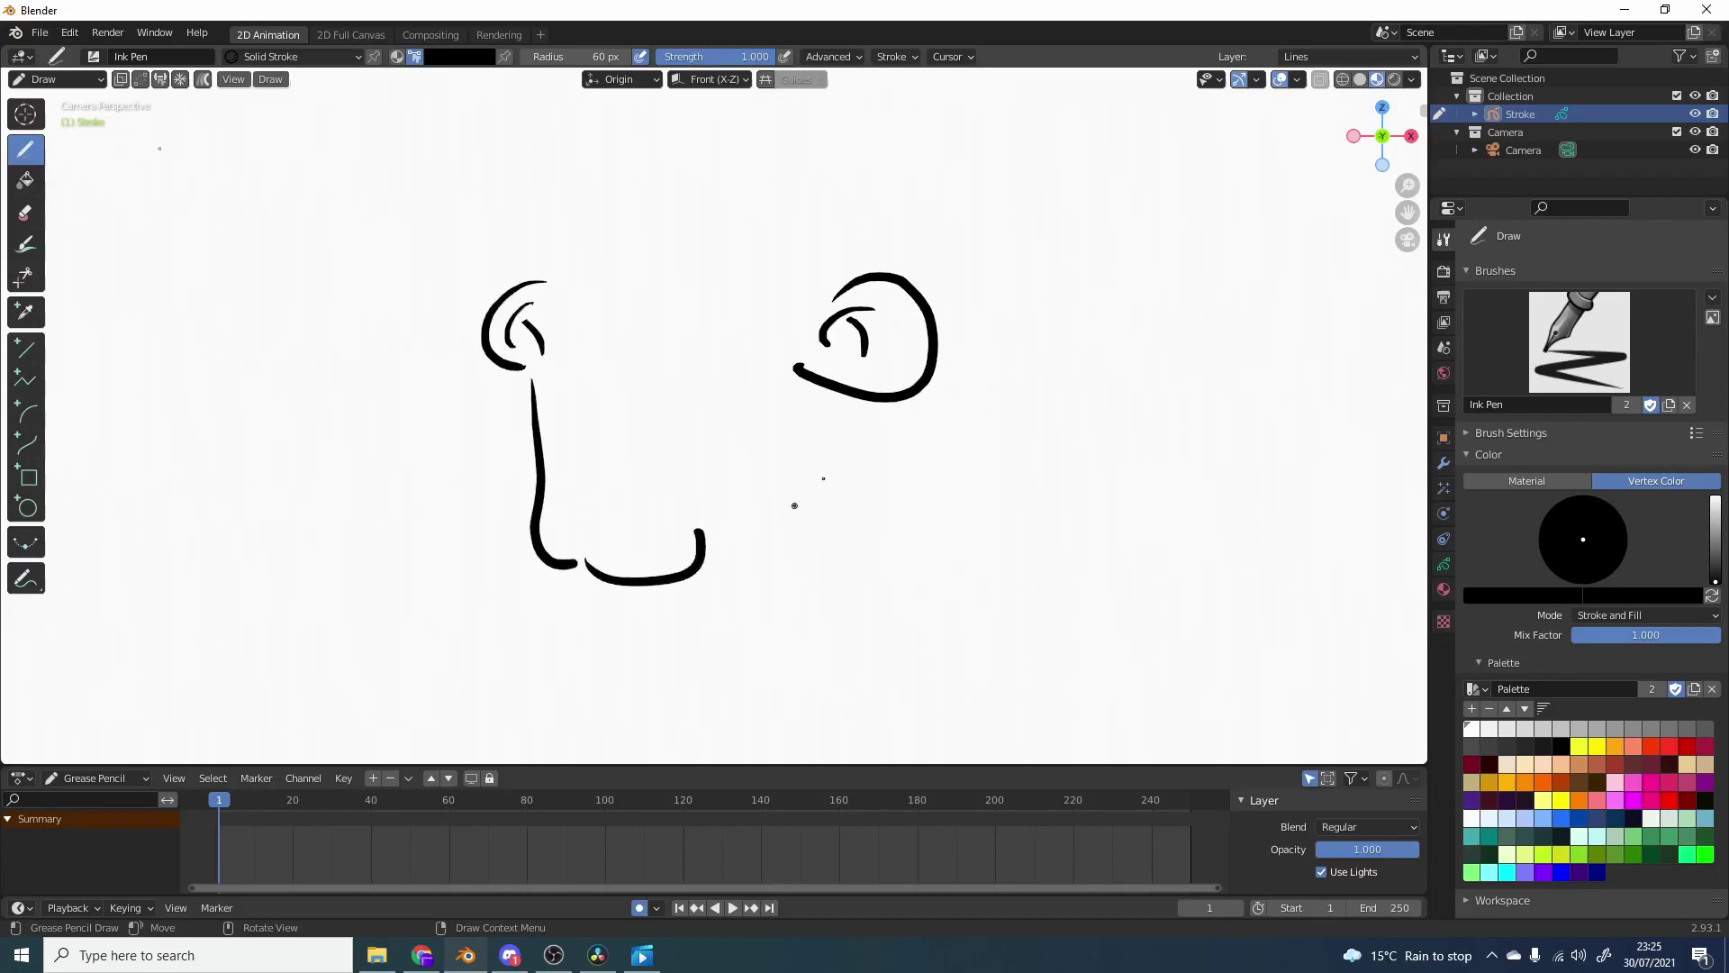
{"action": "left_click_drag", "start_coordinate": [825, 387], "coordinate": [866, 608]}
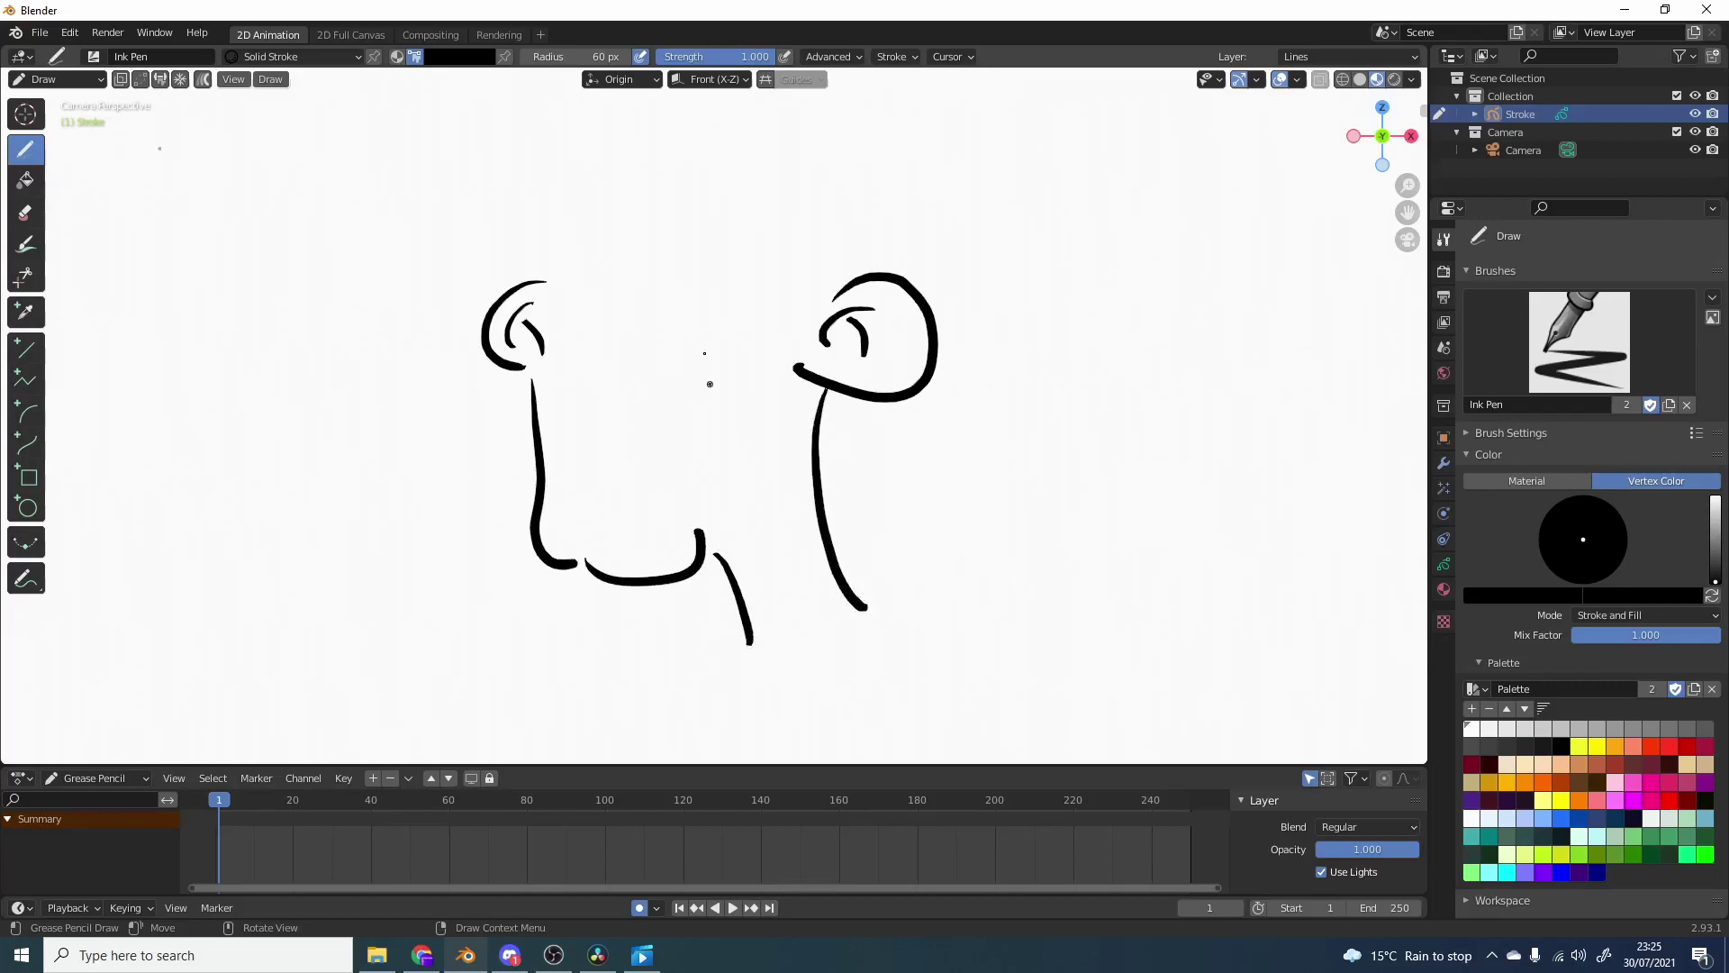
{"action": "left_click_drag", "start_coordinate": [627, 506], "coordinate": [746, 461]}
Draw two eyes with pupils, both eyebrows and curly hair along the top of the head.
{"action": "mouse_move", "coordinate": [725, 232]}
{"action": "left_mouse_down"}
{"action": "mouse_move", "coordinate": [734, 218]}
{"action": "mouse_move", "coordinate": [727, 270]}
{"action": "left_mouse_up"}
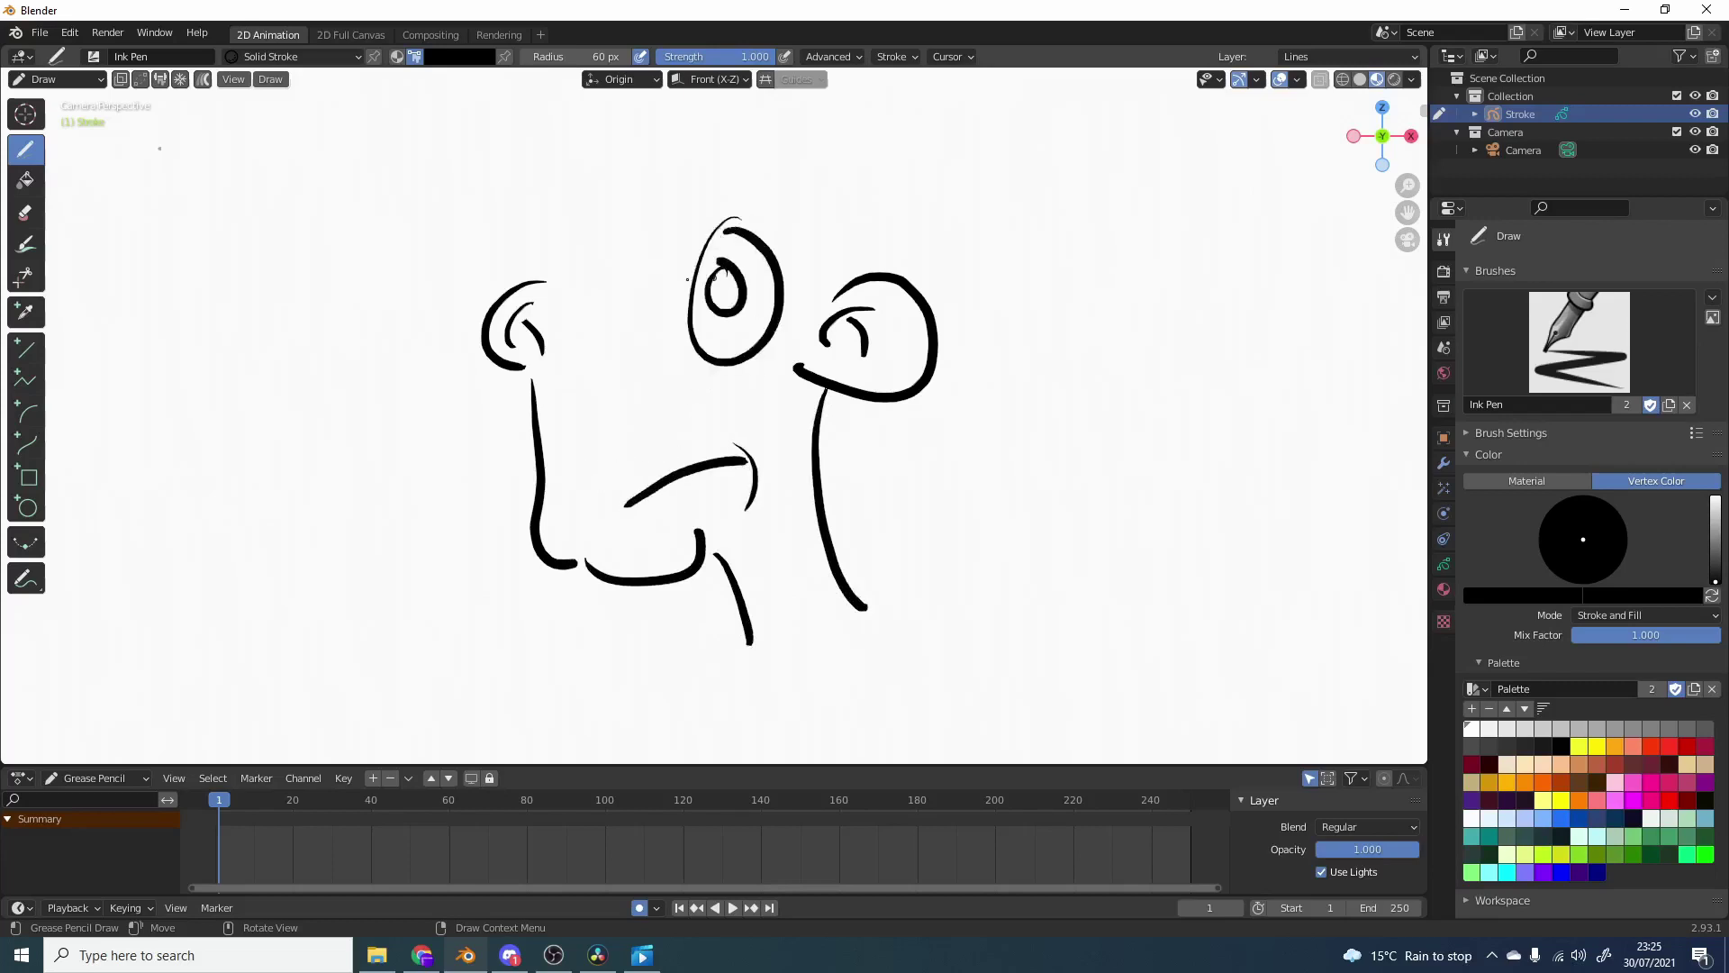
{"action": "left_click_drag", "start_coordinate": [622, 225], "coordinate": [630, 236]}
{"action": "left_click_drag", "start_coordinate": [621, 270], "coordinate": [626, 272]}
{"action": "left_click_drag", "start_coordinate": [520, 263], "coordinate": [569, 214]}
{"action": "left_click_drag", "start_coordinate": [542, 198], "coordinate": [662, 184]}
{"action": "left_click_drag", "start_coordinate": [663, 162], "coordinate": [792, 212]}
{"action": "left_click_drag", "start_coordinate": [578, 213], "coordinate": [635, 193]}
Add more curly hair strands at the top right and top left, then draw the nose.
{"action": "left_click_drag", "start_coordinate": [711, 193], "coordinate": [753, 222]}
{"action": "left_click_drag", "start_coordinate": [740, 162], "coordinate": [809, 245]}
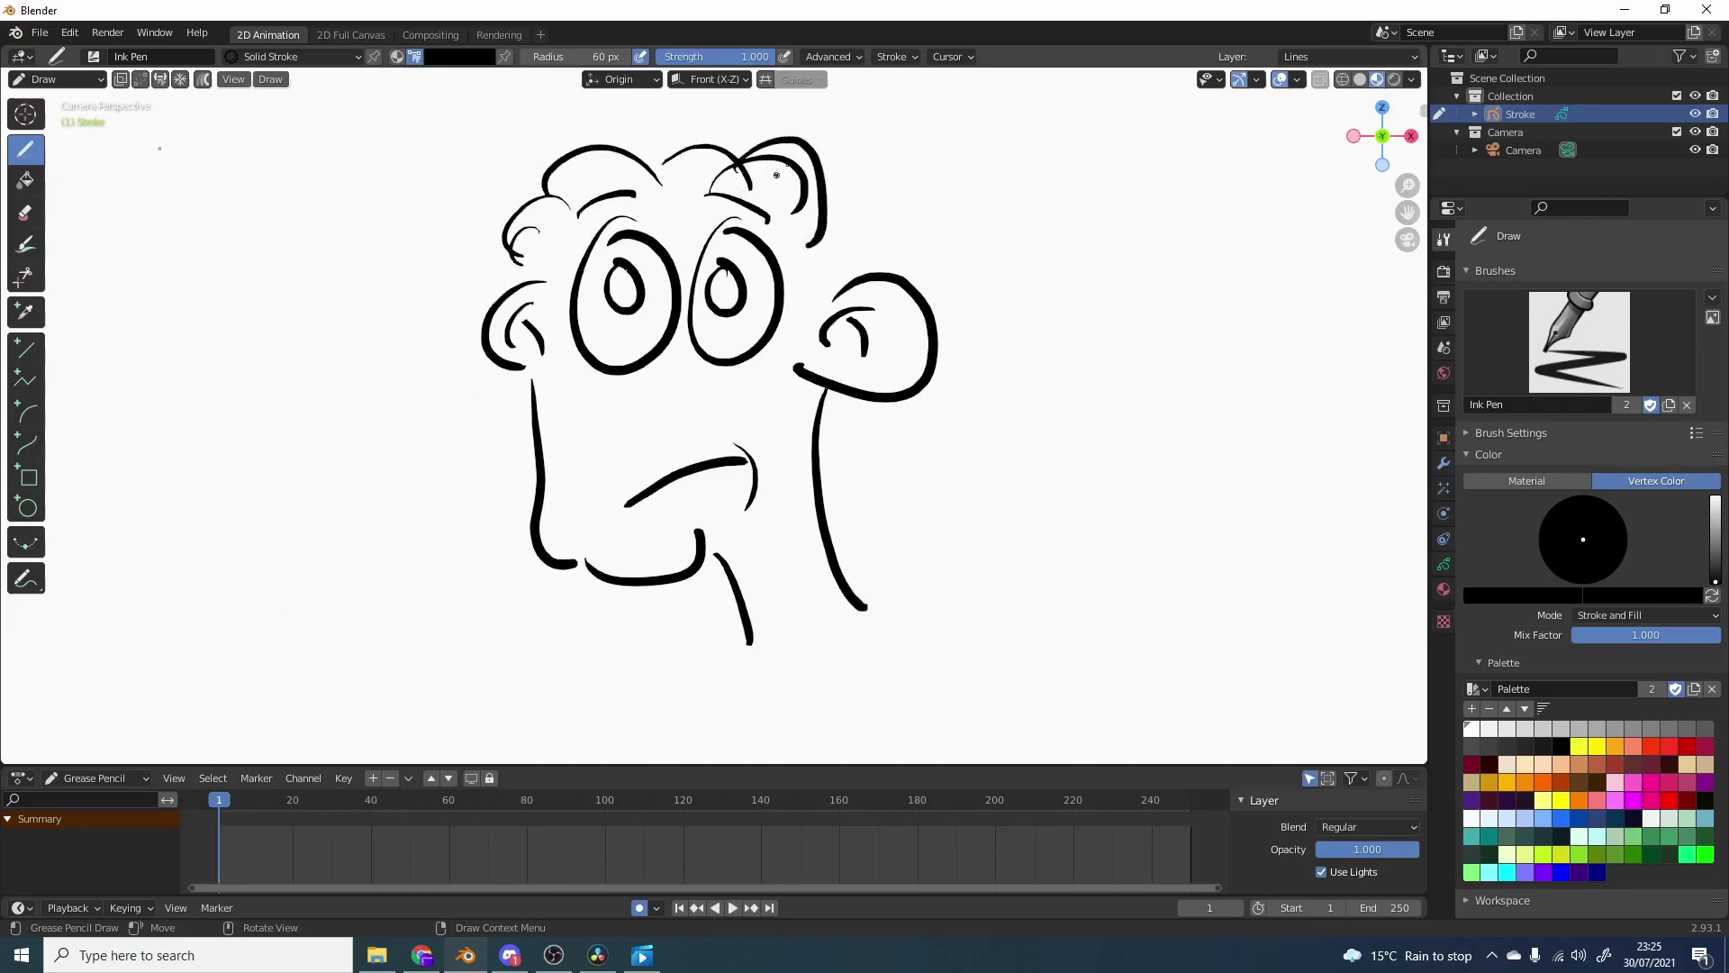
{"action": "mouse_move", "coordinate": [749, 145]}
{"action": "left_mouse_down"}
{"action": "mouse_move", "coordinate": [830, 203]}
{"action": "mouse_move", "coordinate": [860, 222]}
{"action": "left_mouse_up"}
{"action": "left_click_drag", "start_coordinate": [770, 115], "coordinate": [871, 237]}
{"action": "left_click_drag", "start_coordinate": [865, 142], "coordinate": [897, 270]}
{"action": "left_click_drag", "start_coordinate": [577, 144], "coordinate": [515, 236]}
{"action": "left_click_drag", "start_coordinate": [573, 153], "coordinate": [524, 181]}
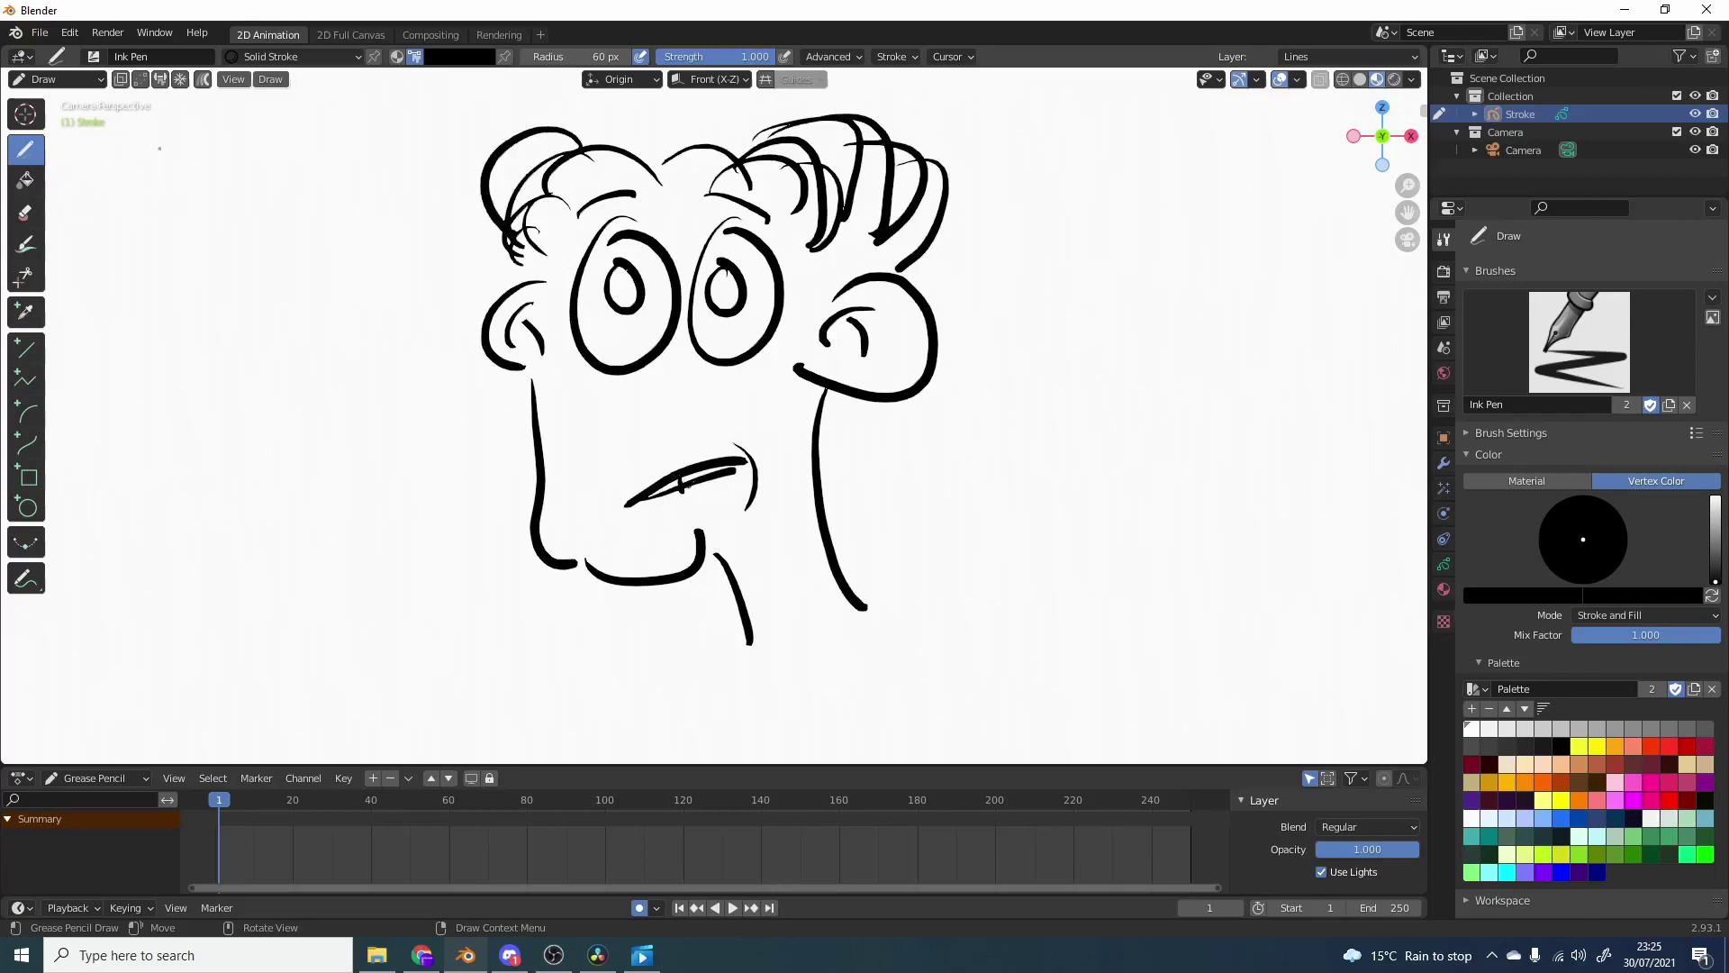
{"action": "left_click_drag", "start_coordinate": [670, 372], "coordinate": [688, 392]}
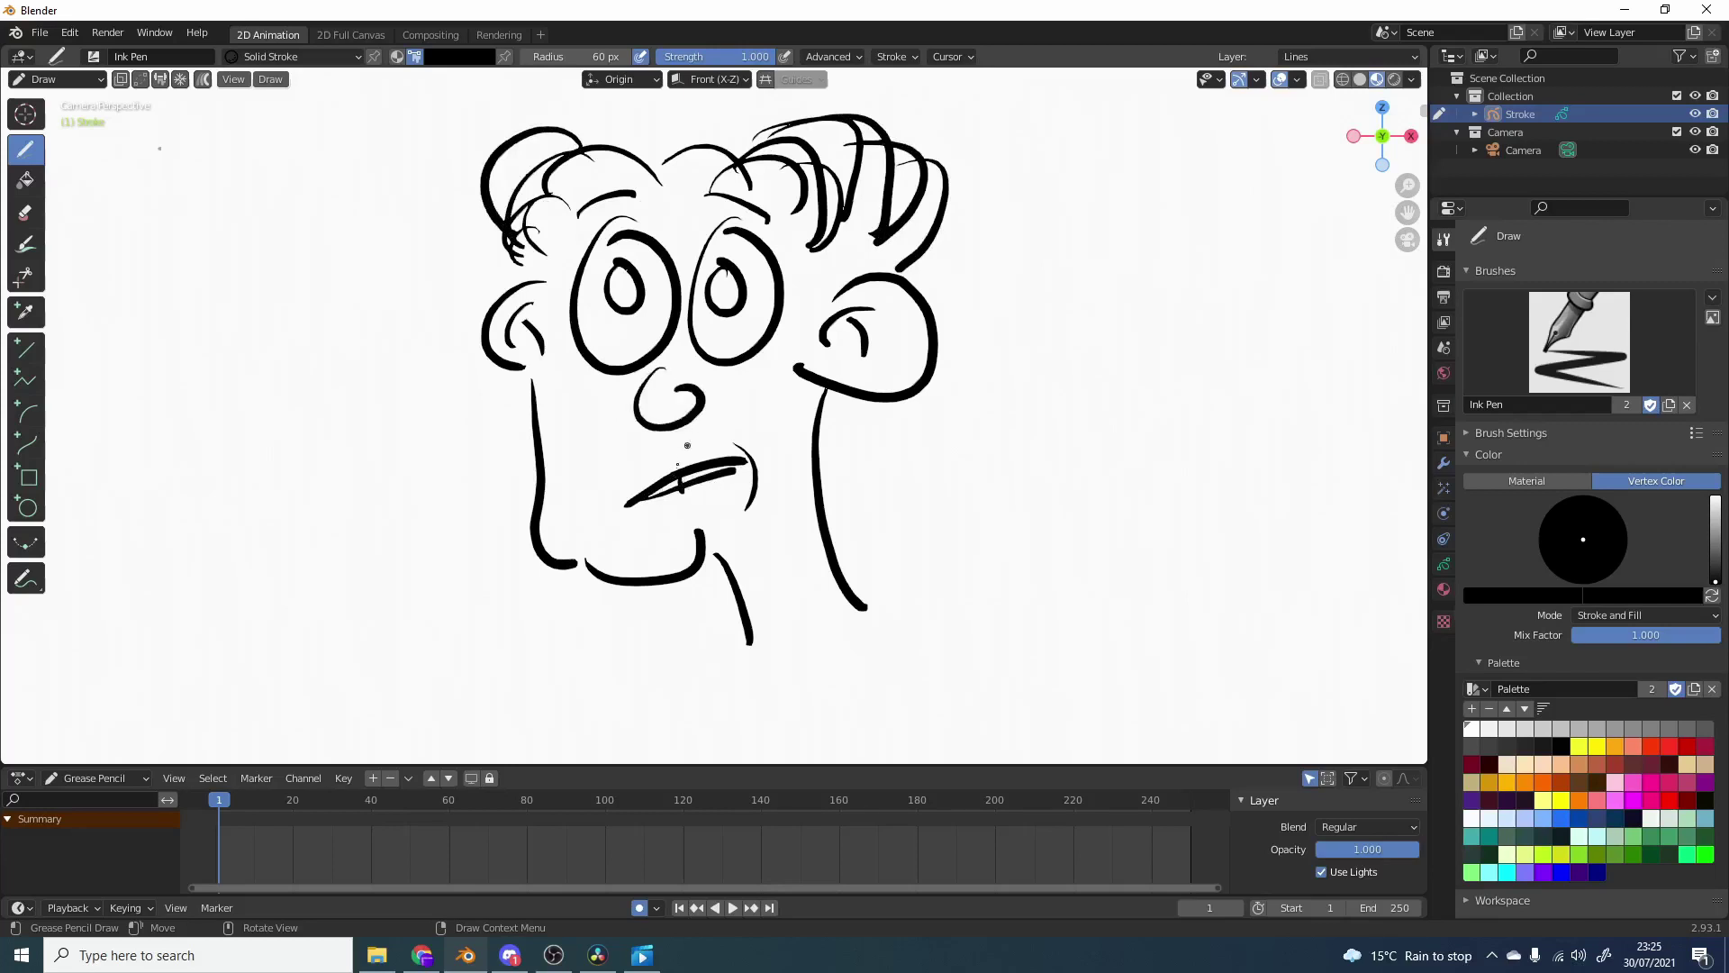
Add a Noise modifier to the face strokes and drag its Position down to 0.10.
{"action": "left_click", "coordinate": [1444, 463]}
{"action": "left_click", "coordinate": [1504, 269]}
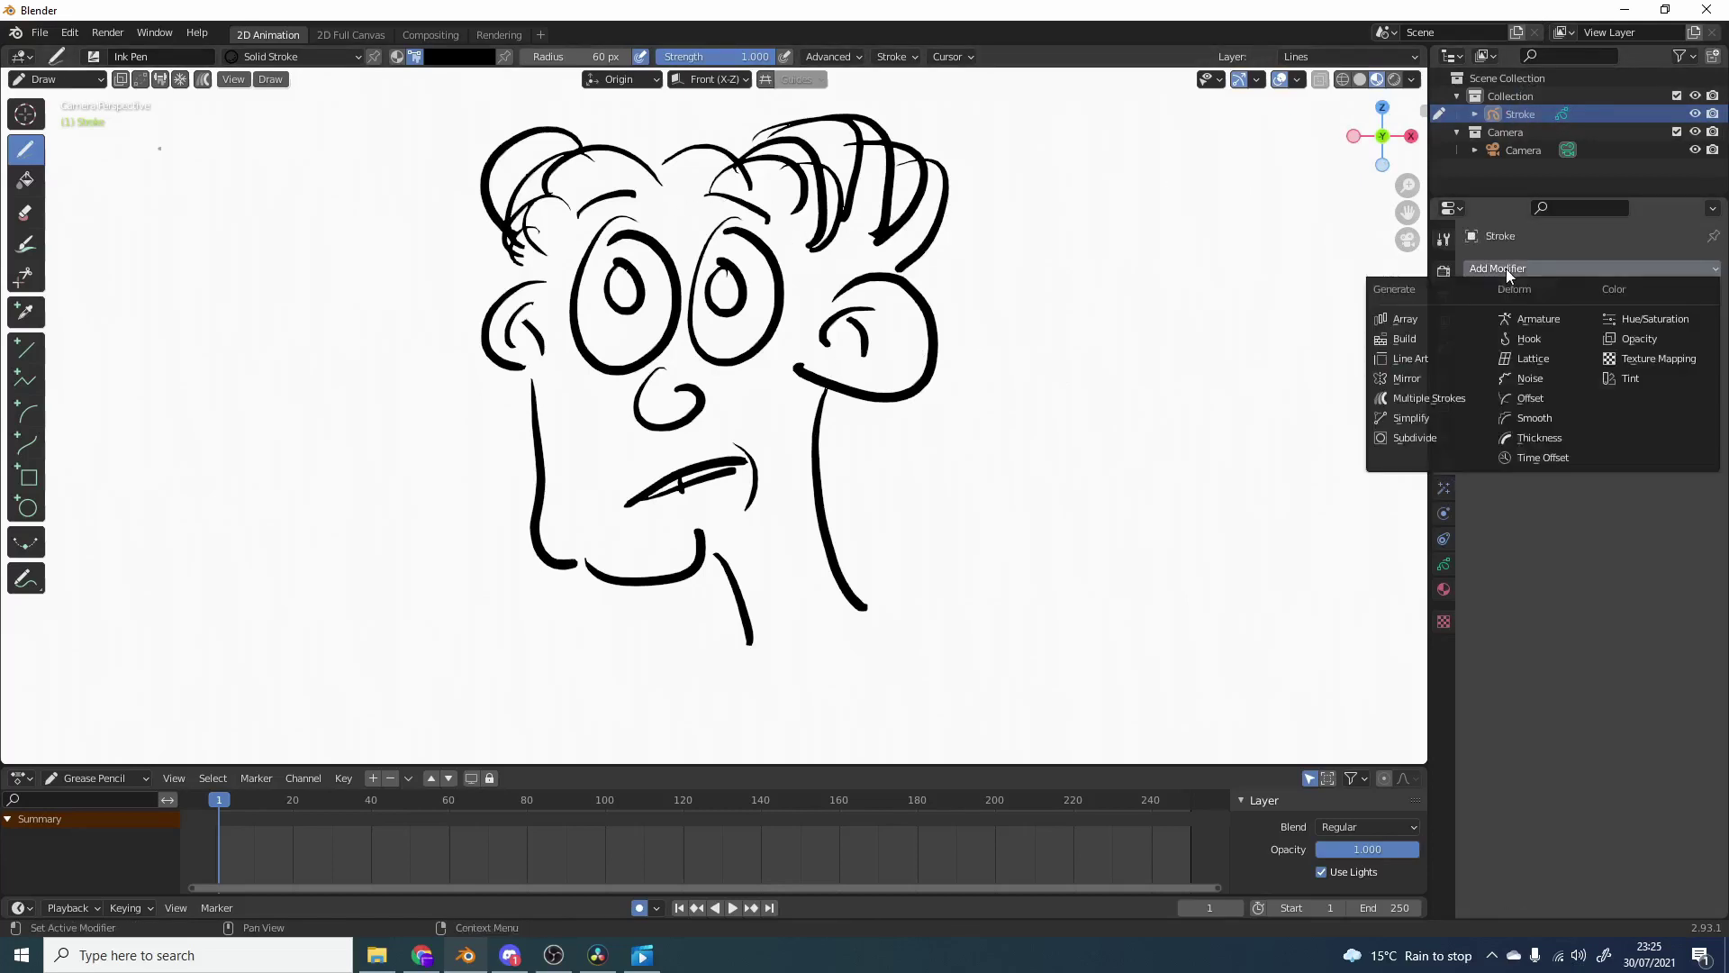
{"action": "left_click", "coordinate": [1533, 378]}
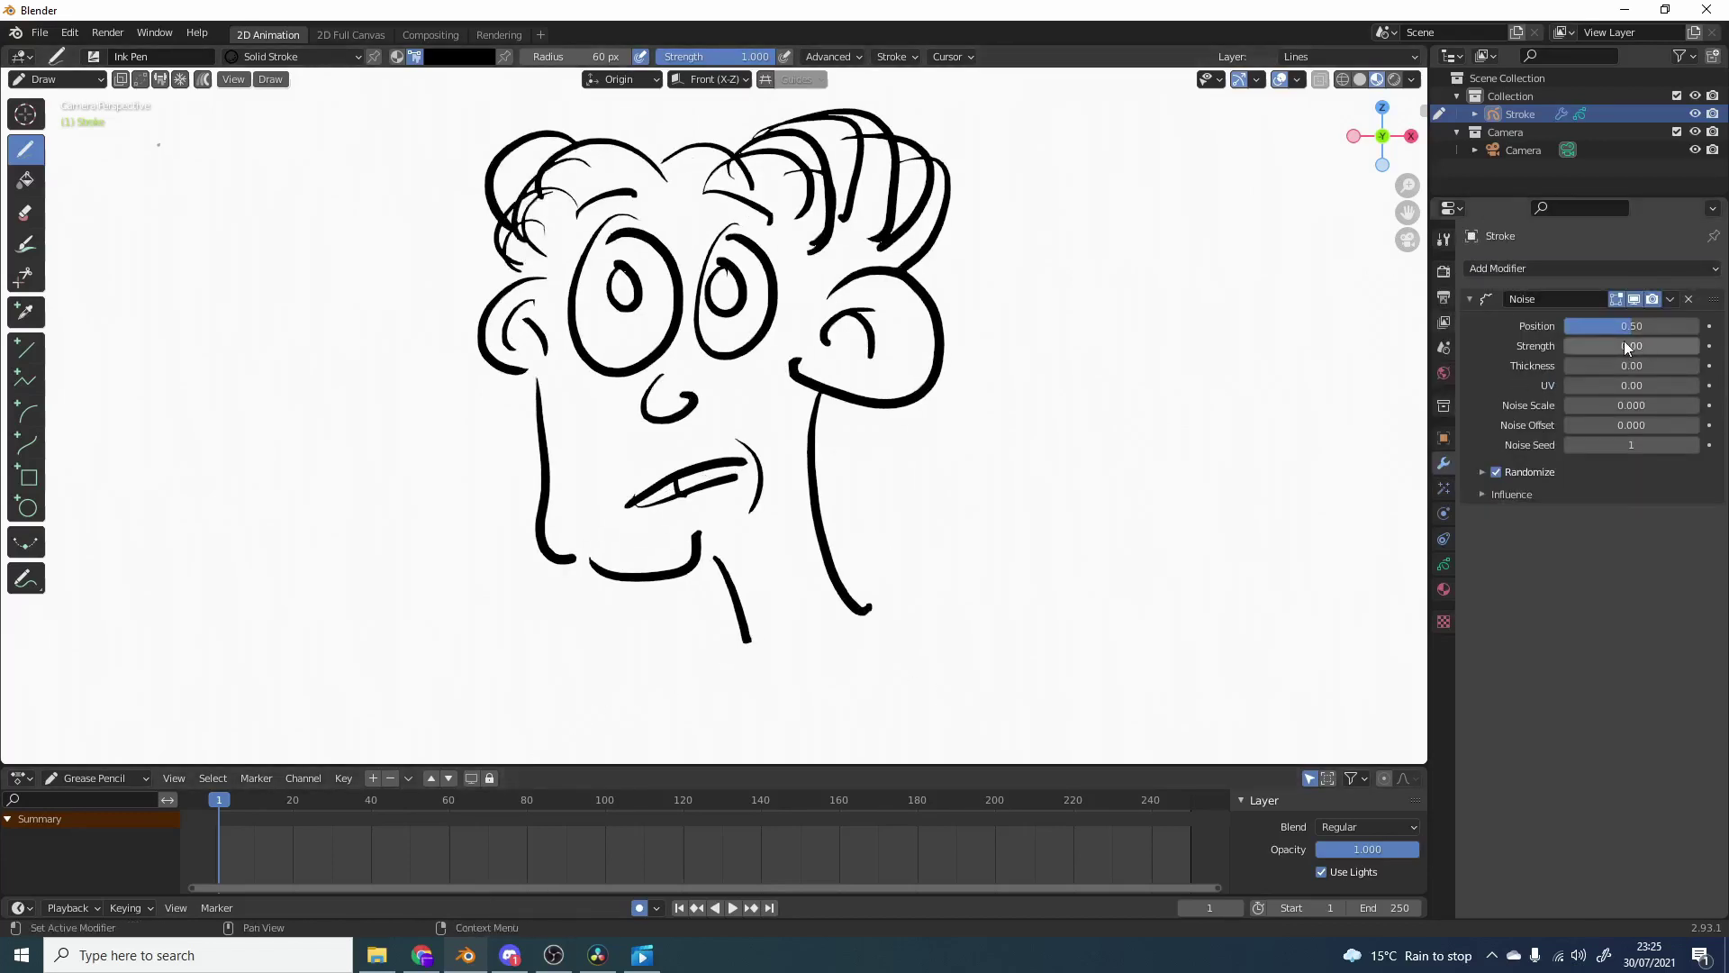
{"action": "left_click_drag", "start_coordinate": [1616, 327], "coordinate": [1567, 327]}
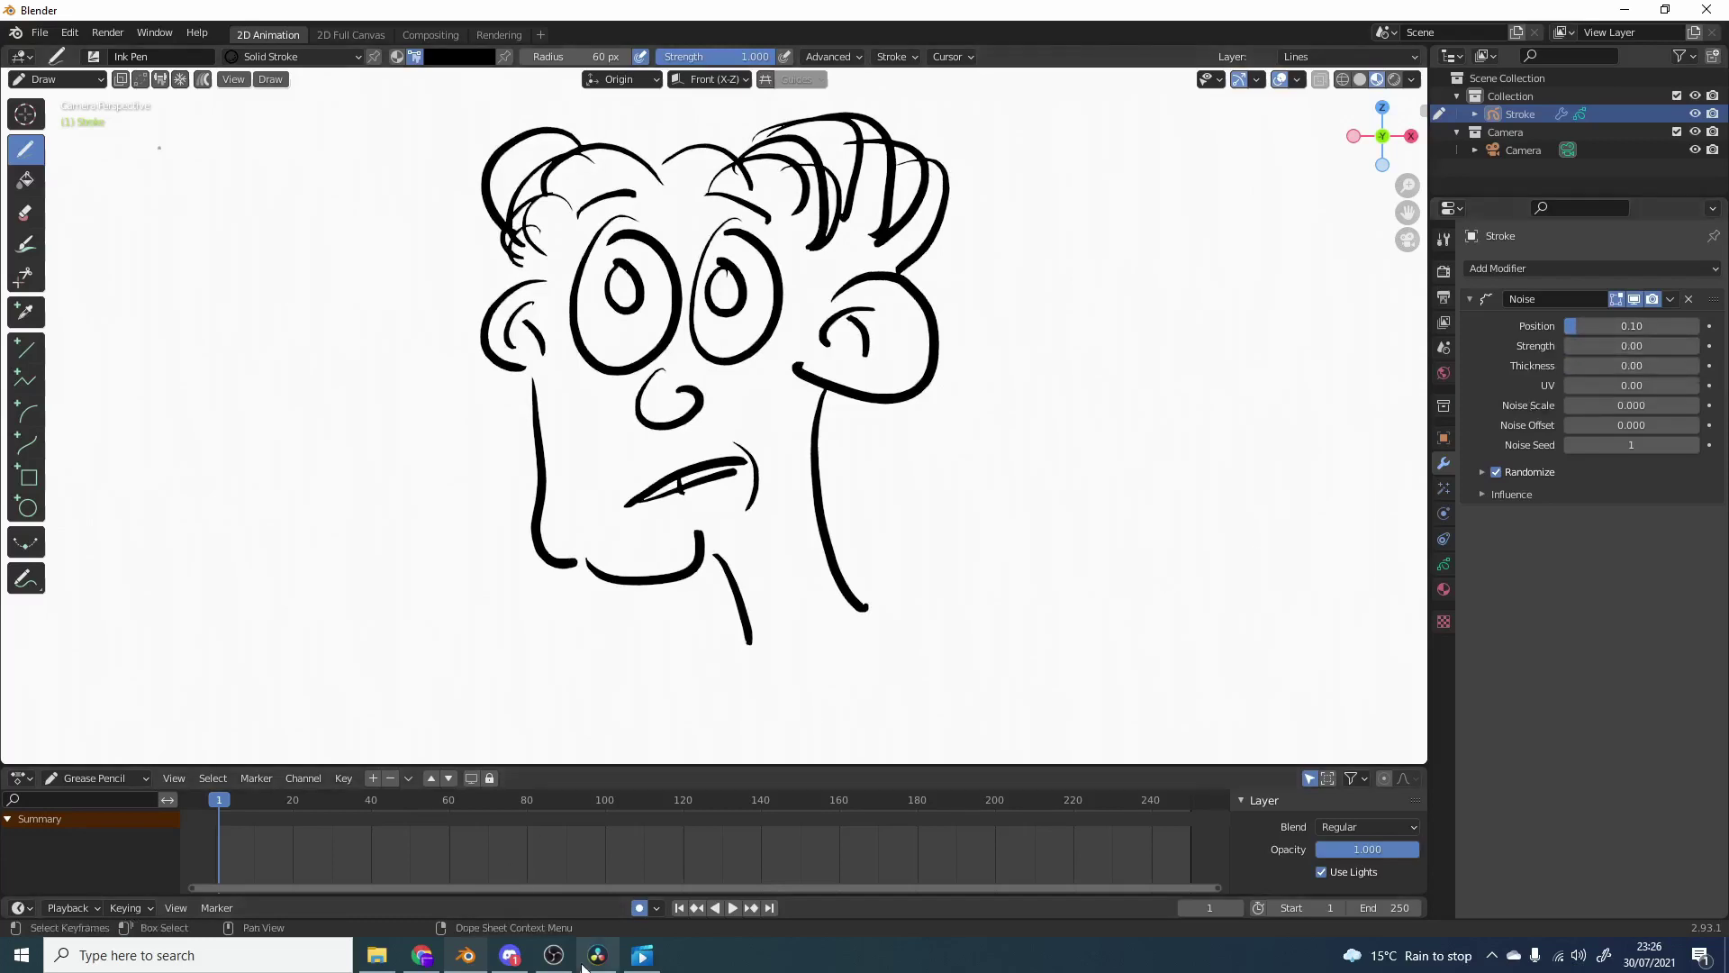
Preview the playback, raise Noise Thickness to 0.70, and play the animation again.
{"action": "left_click", "coordinate": [734, 907]}
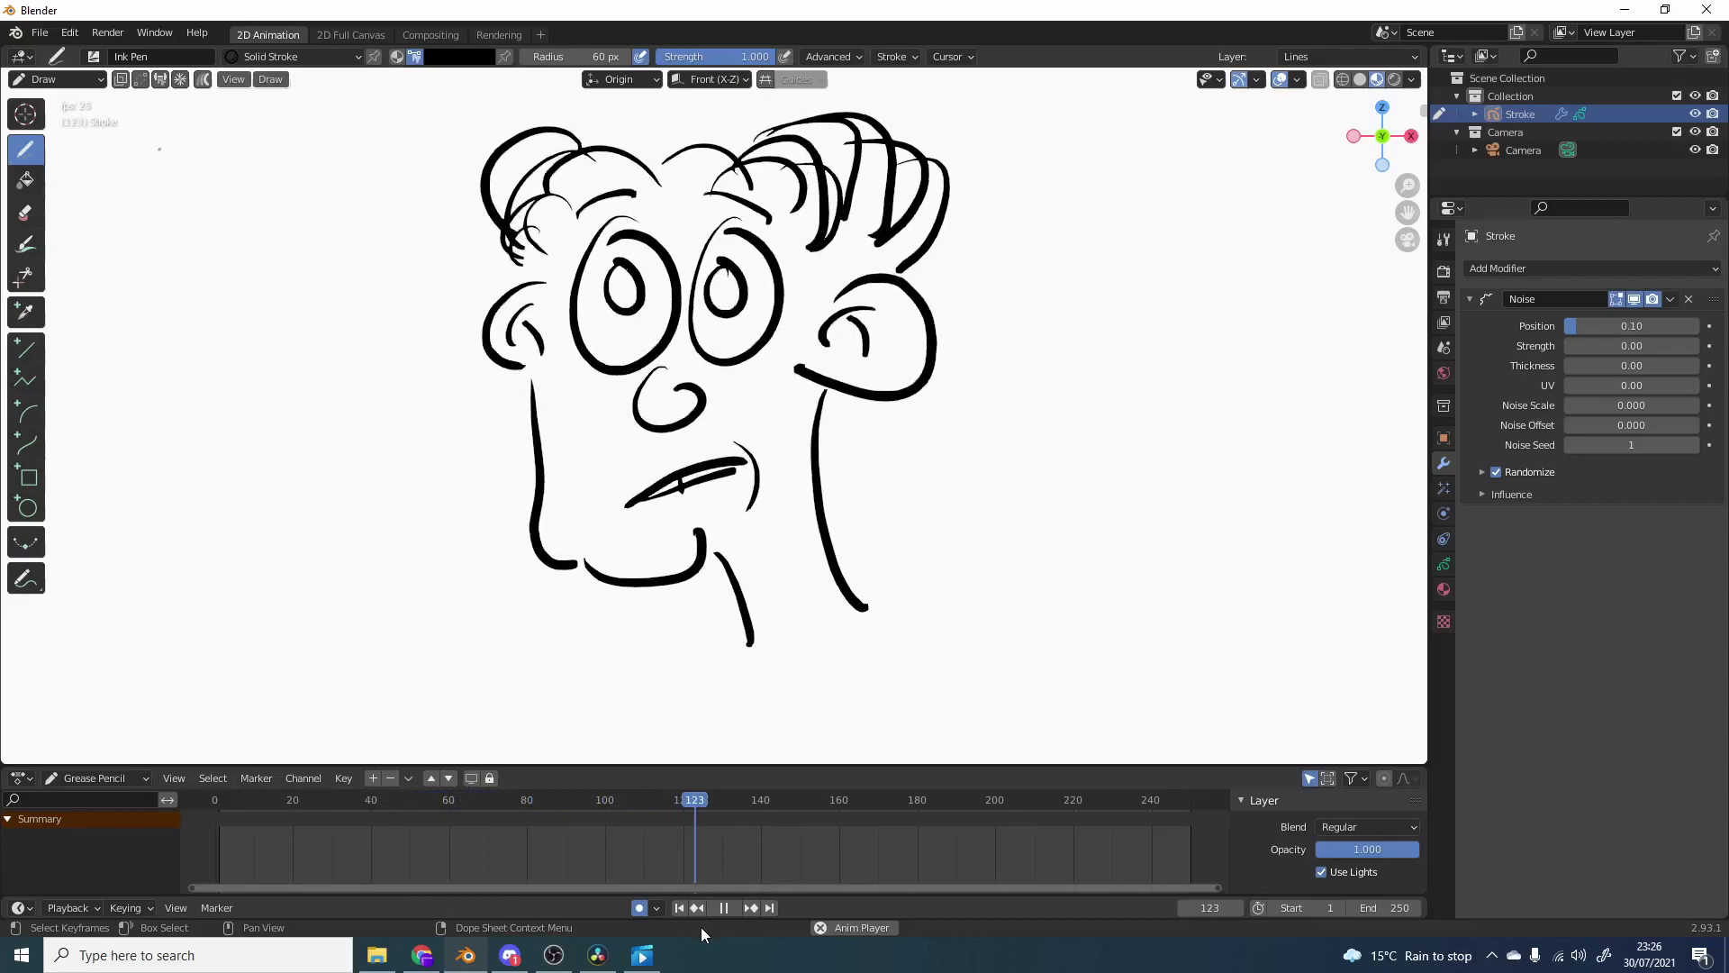
{"action": "left_click", "coordinate": [733, 910]}
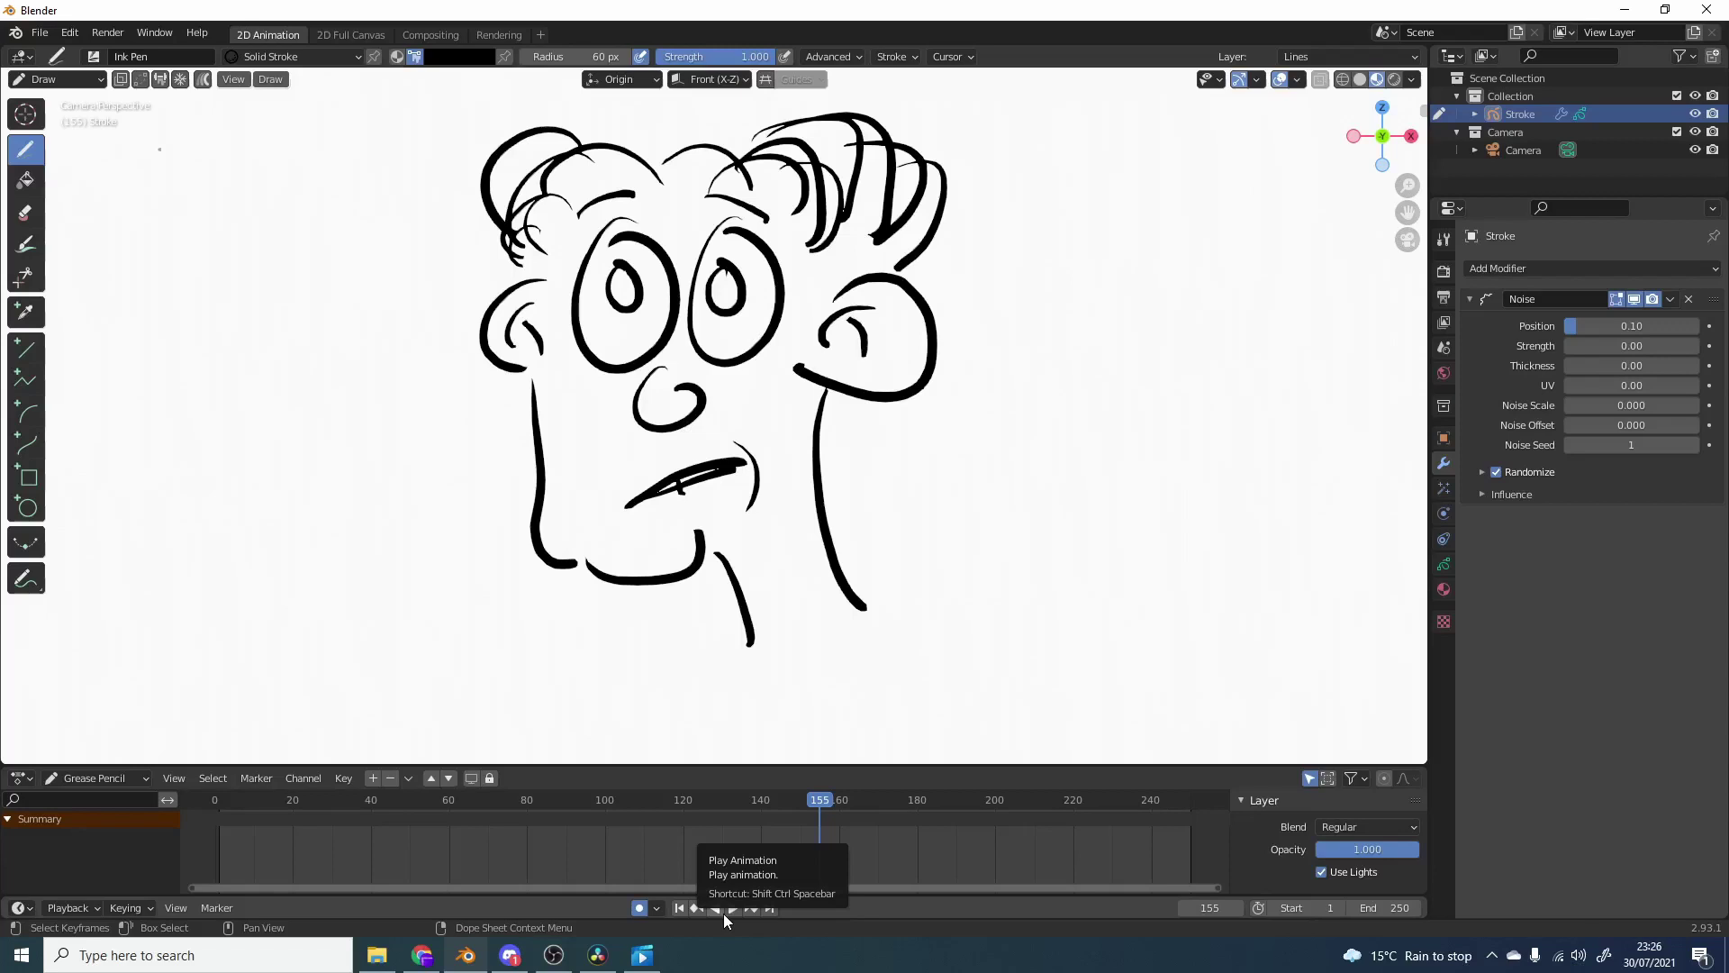
{"action": "left_click_drag", "start_coordinate": [1598, 365], "coordinate": [1658, 365]}
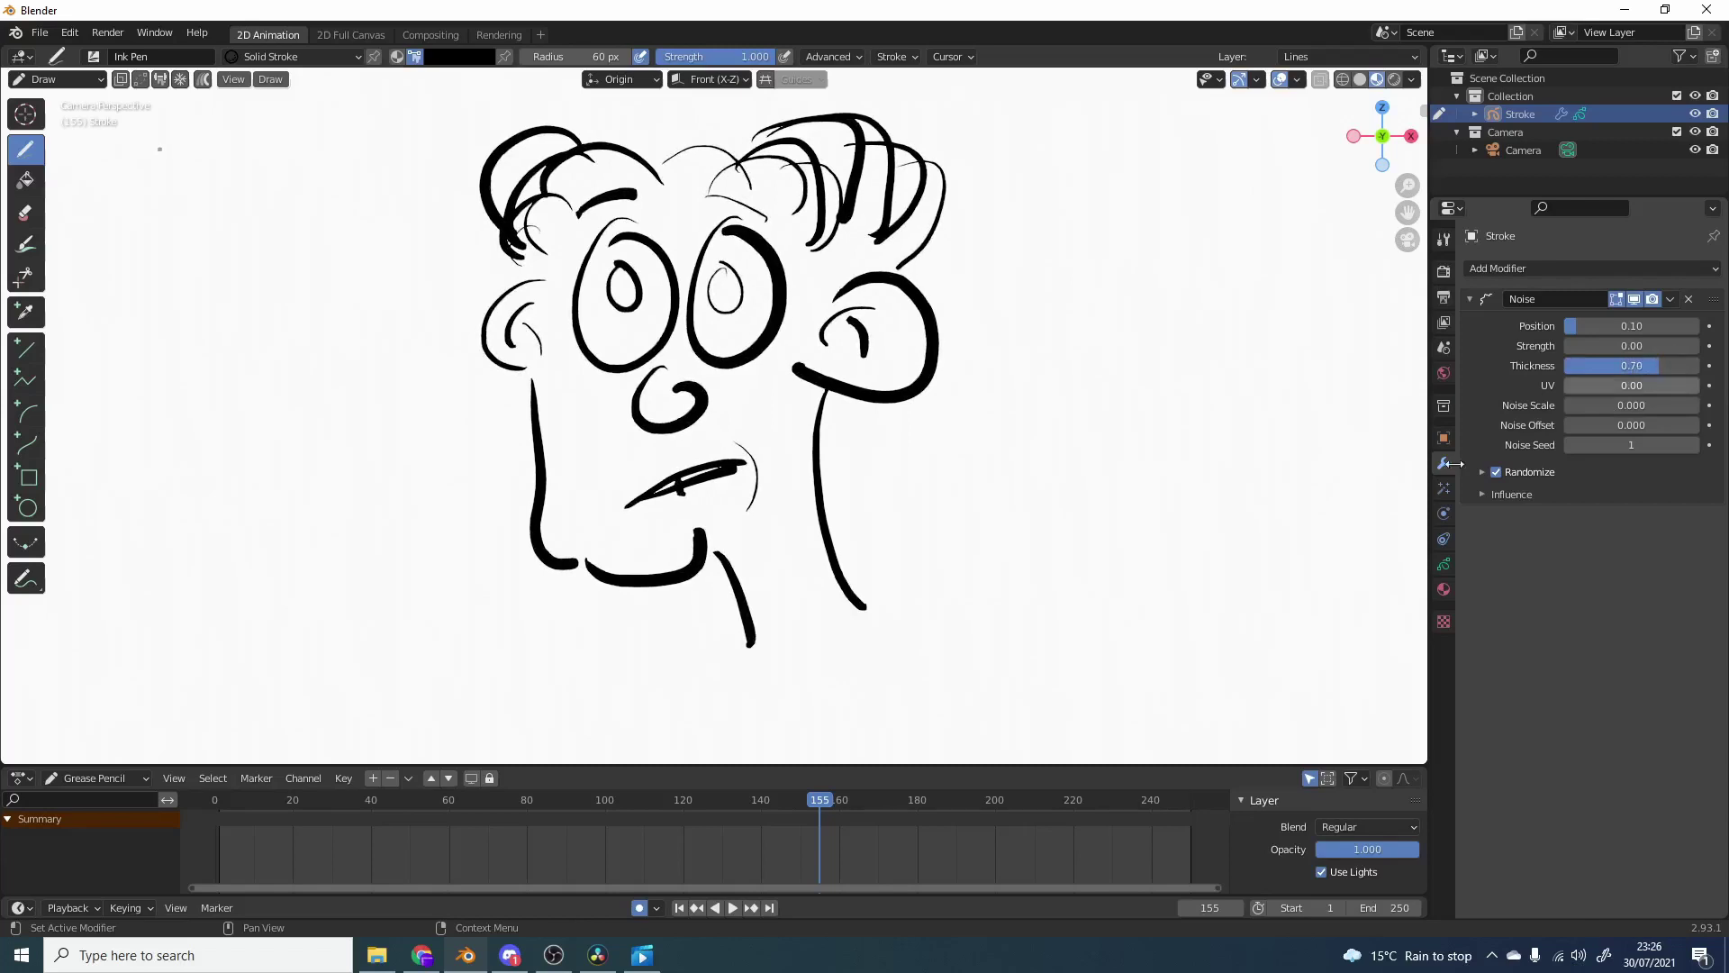
{"action": "left_click", "coordinate": [734, 909]}
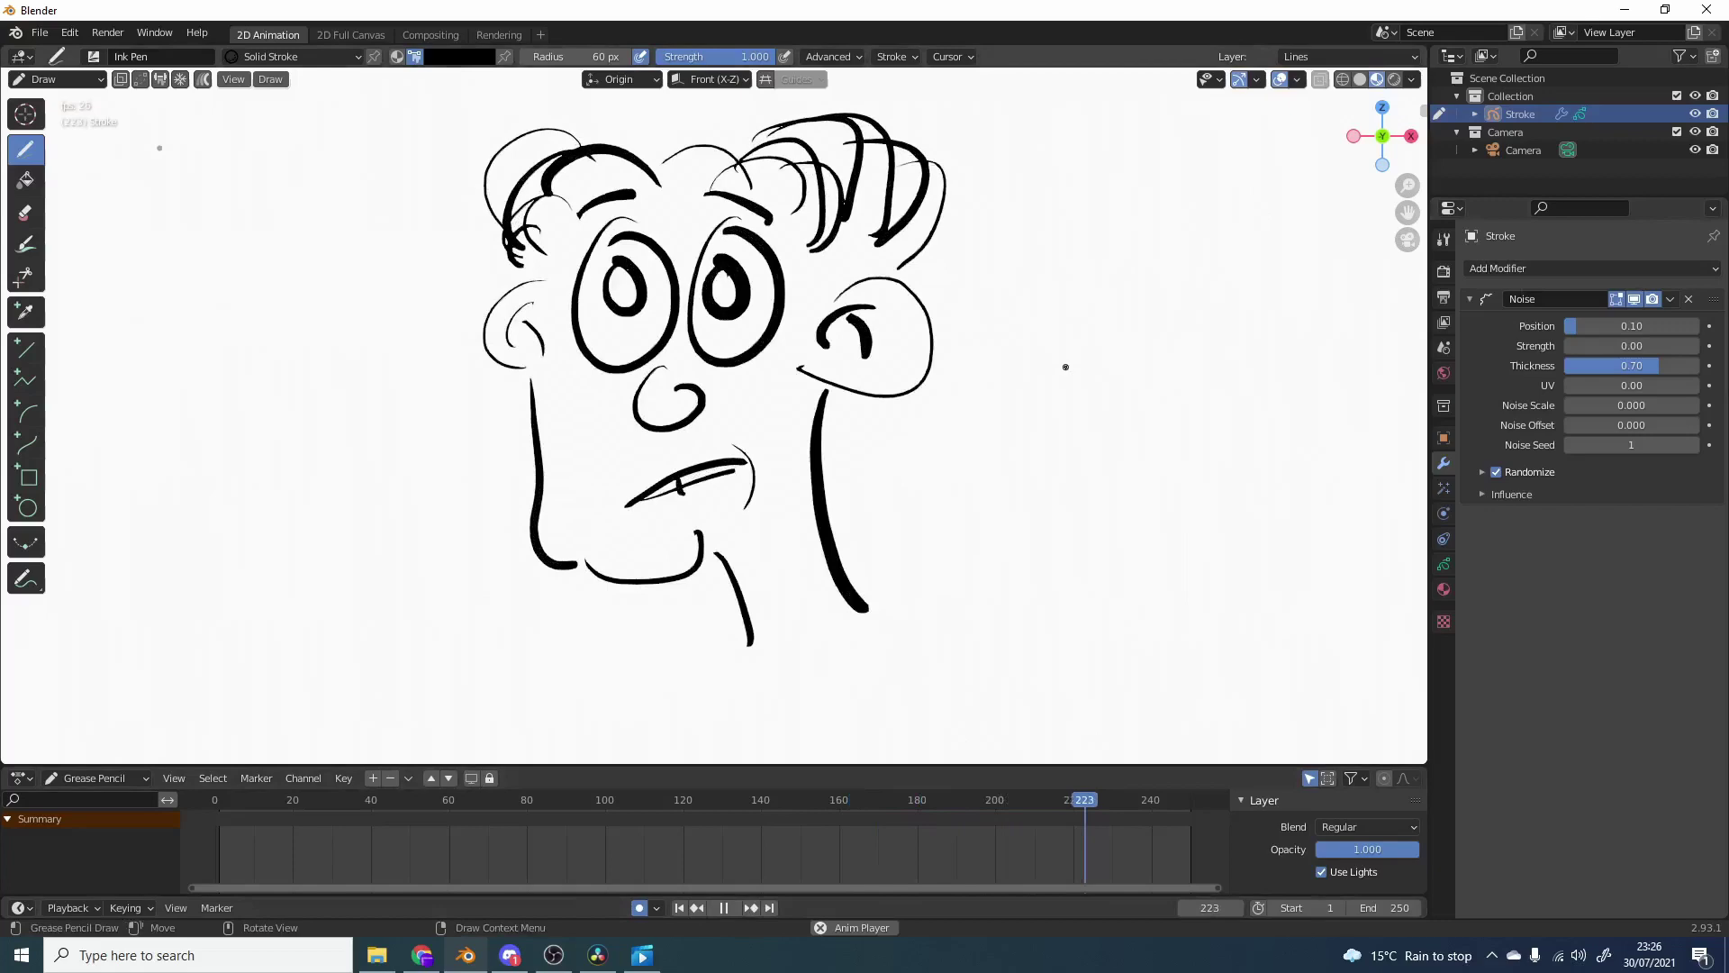
Set Noise Strength to 0.03, Thickness 0.13, Noise Scale 0.507 and Noise Offset 42.105.
{"action": "mouse_move", "coordinate": [1602, 346]}
{"action": "left_mouse_down"}
{"action": "mouse_move", "coordinate": [1648, 345]}
{"action": "mouse_move", "coordinate": [1525, 365]}
{"action": "mouse_move", "coordinate": [1582, 364]}
{"action": "left_mouse_up"}
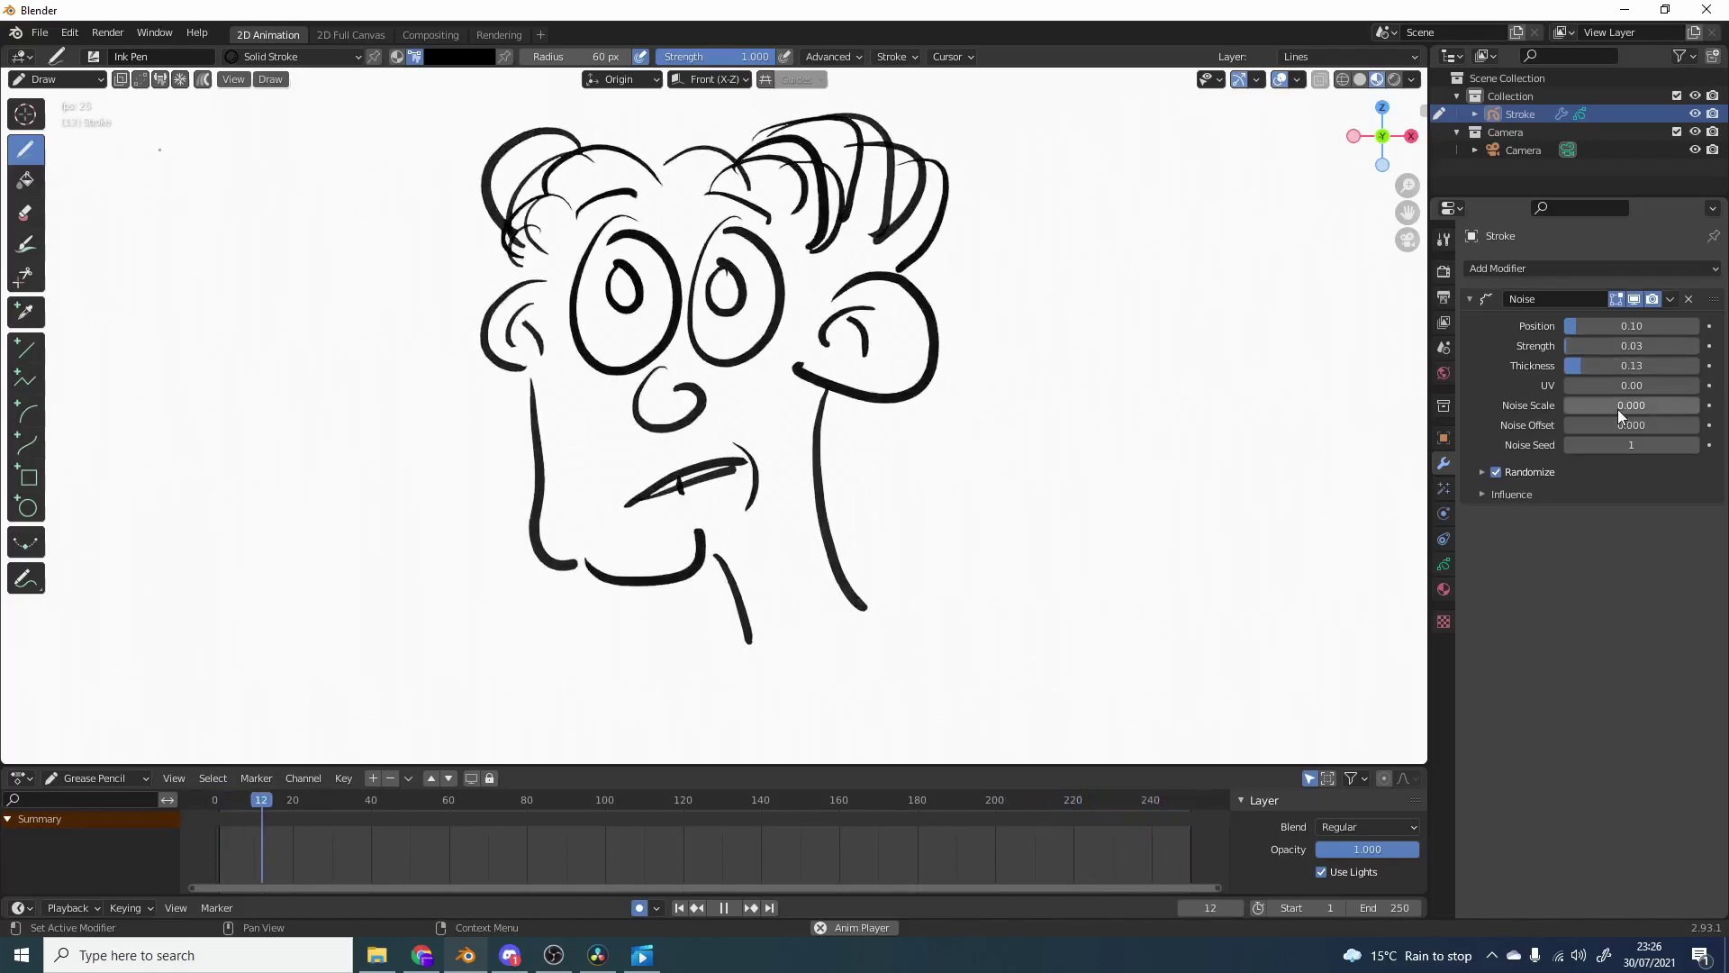
{"action": "left_click_drag", "start_coordinate": [1617, 409], "coordinate": [1630, 403]}
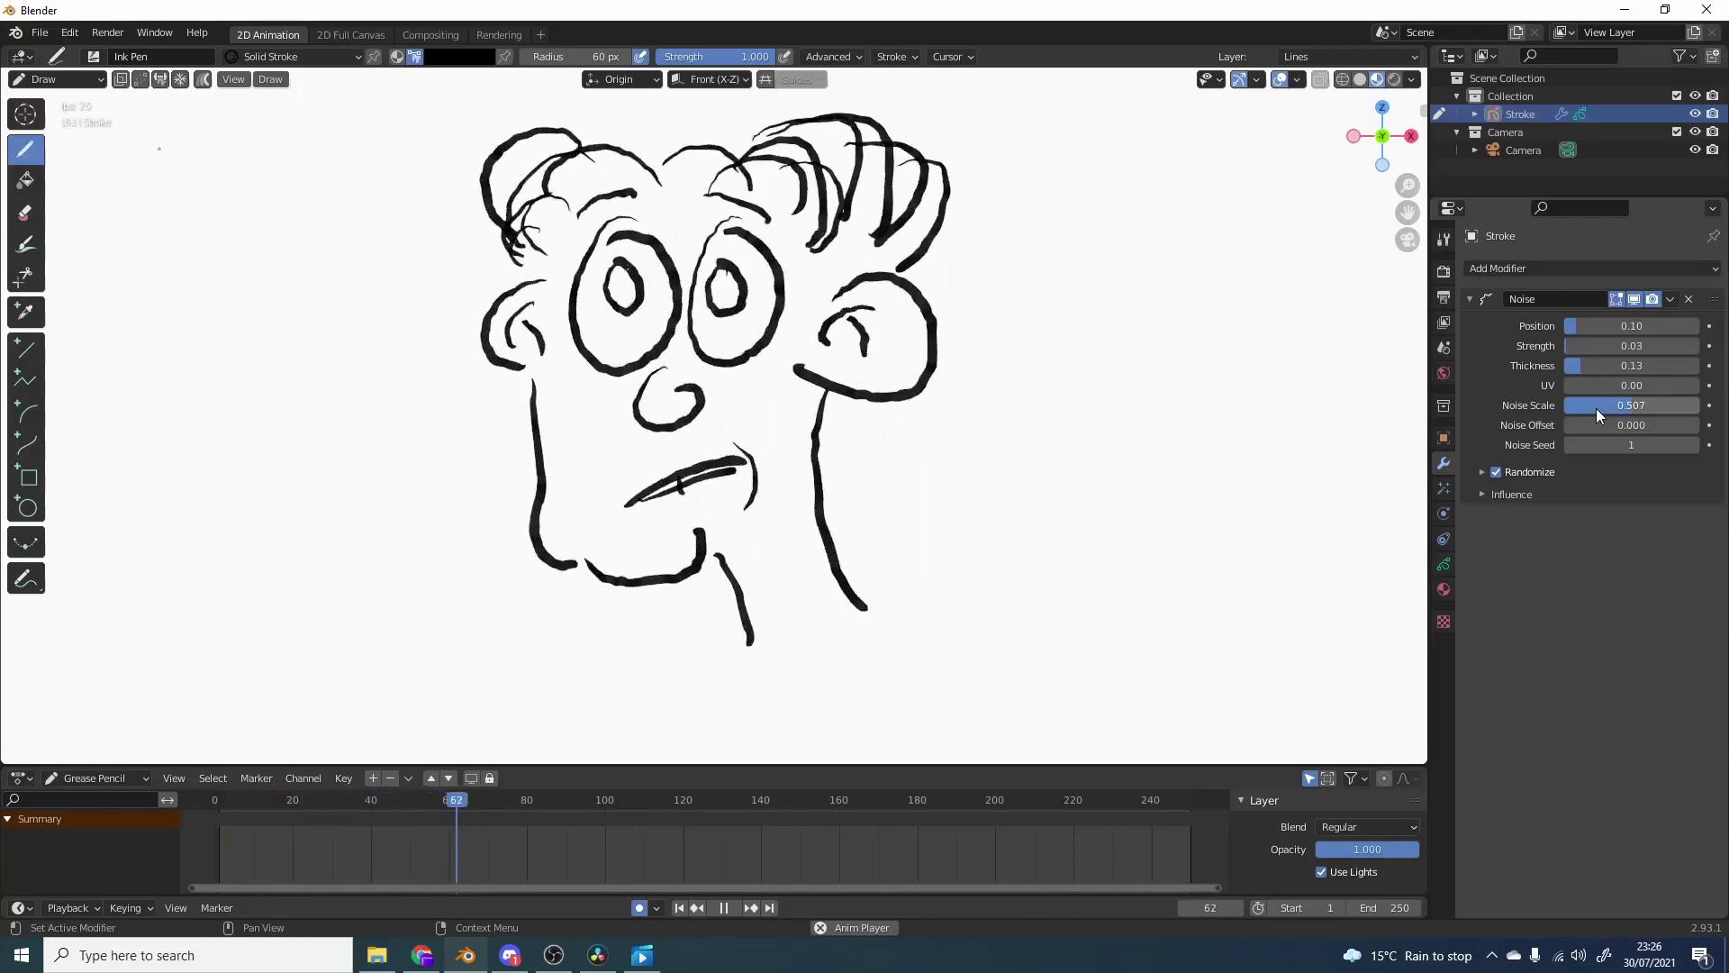
{"action": "mouse_move", "coordinate": [1621, 424]}
{"action": "left_mouse_down"}
{"action": "mouse_move", "coordinate": [1648, 424]}
{"action": "mouse_move", "coordinate": [1621, 424]}
{"action": "left_mouse_up"}
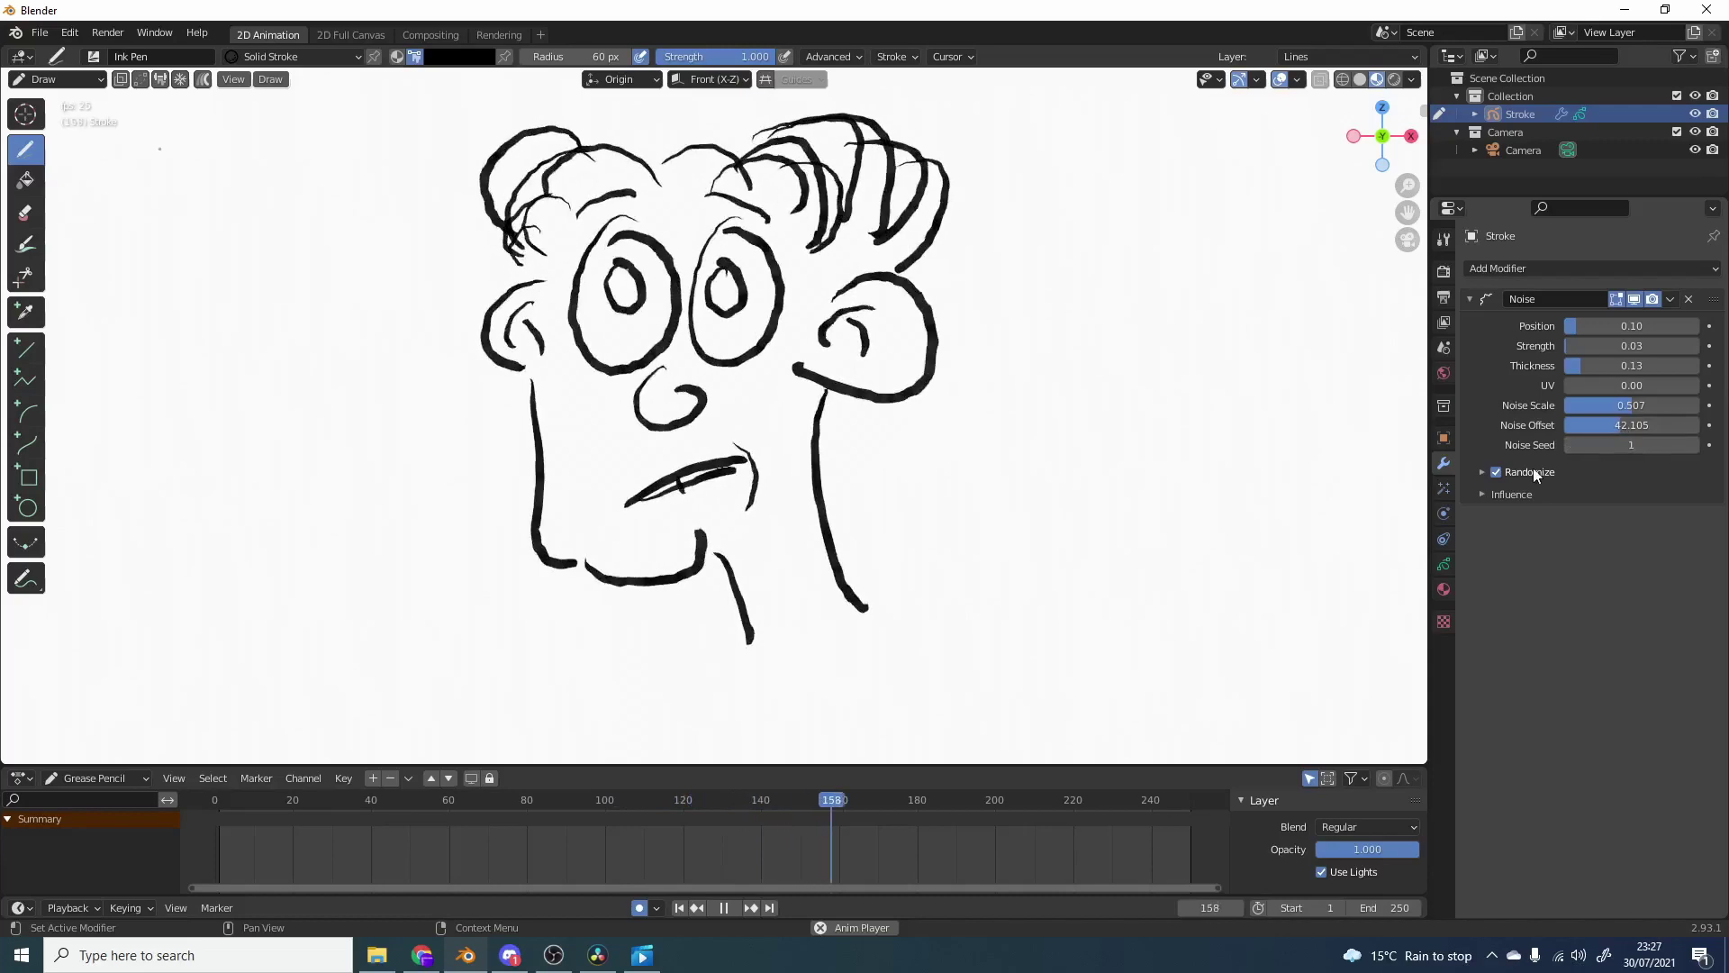
Expand Randomize, return its Step to 4 after trying larger values, and expand Influence.
{"action": "left_click", "coordinate": [1482, 472]}
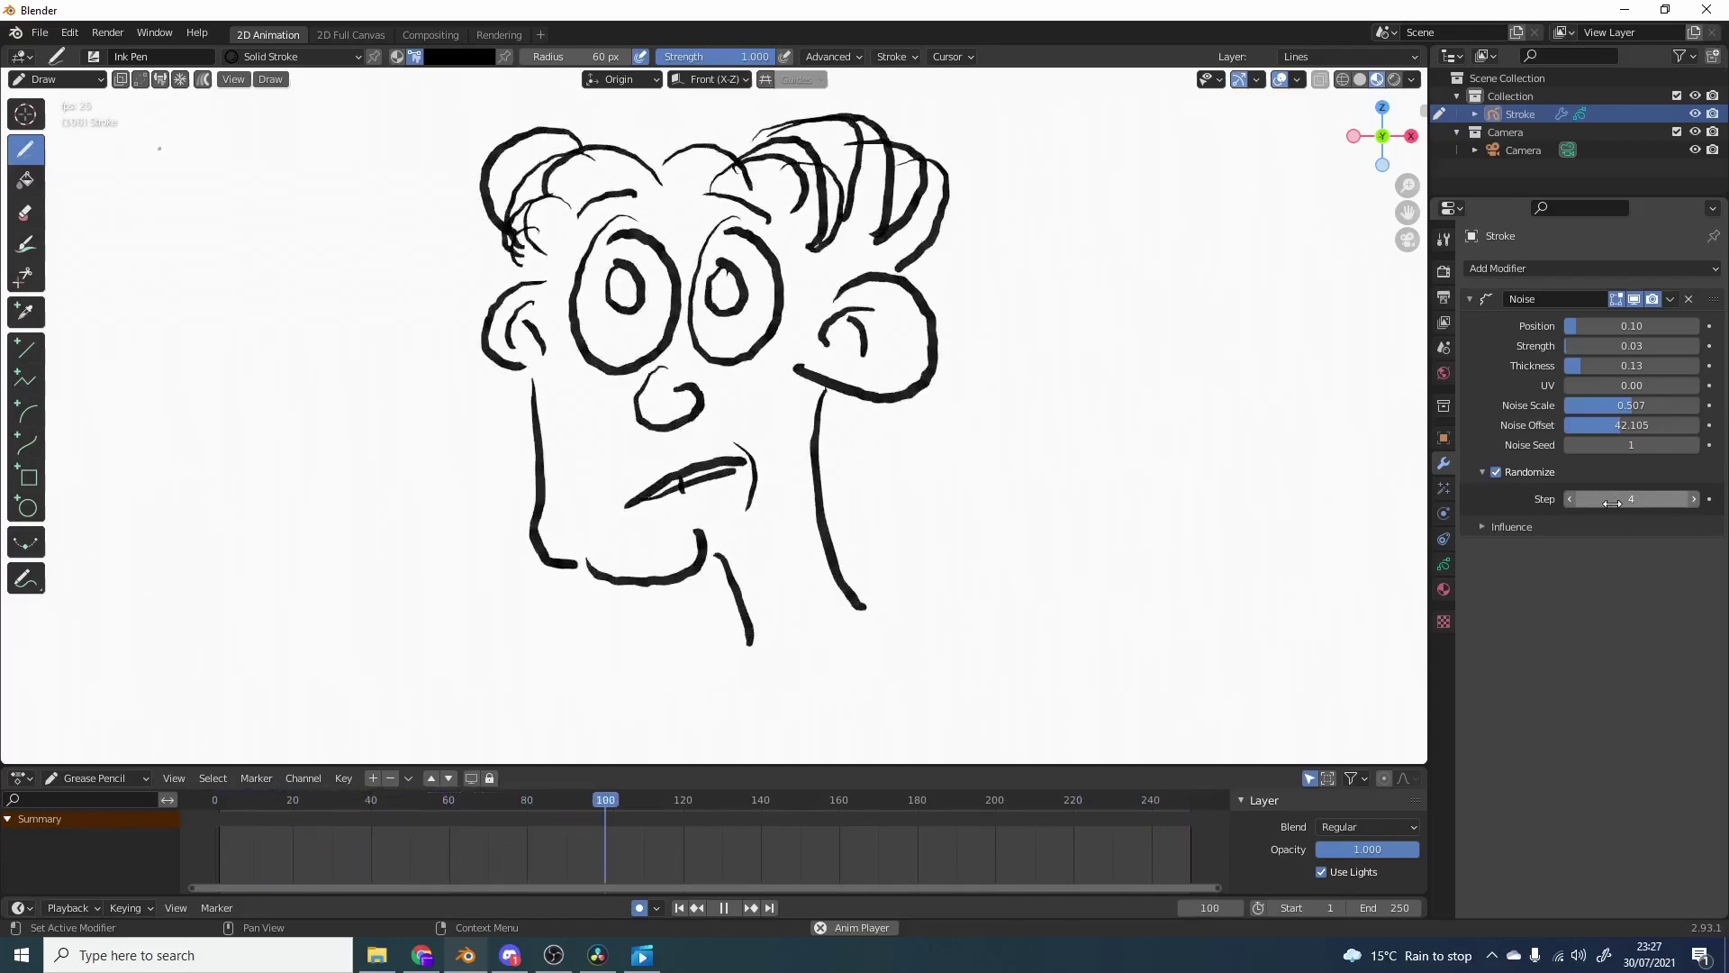
{"action": "mouse_move", "coordinate": [1612, 503]}
{"action": "left_mouse_down"}
{"action": "mouse_move", "coordinate": [1637, 501]}
{"action": "mouse_move", "coordinate": [1634, 532]}
{"action": "mouse_move", "coordinate": [1625, 496]}
{"action": "left_mouse_up"}
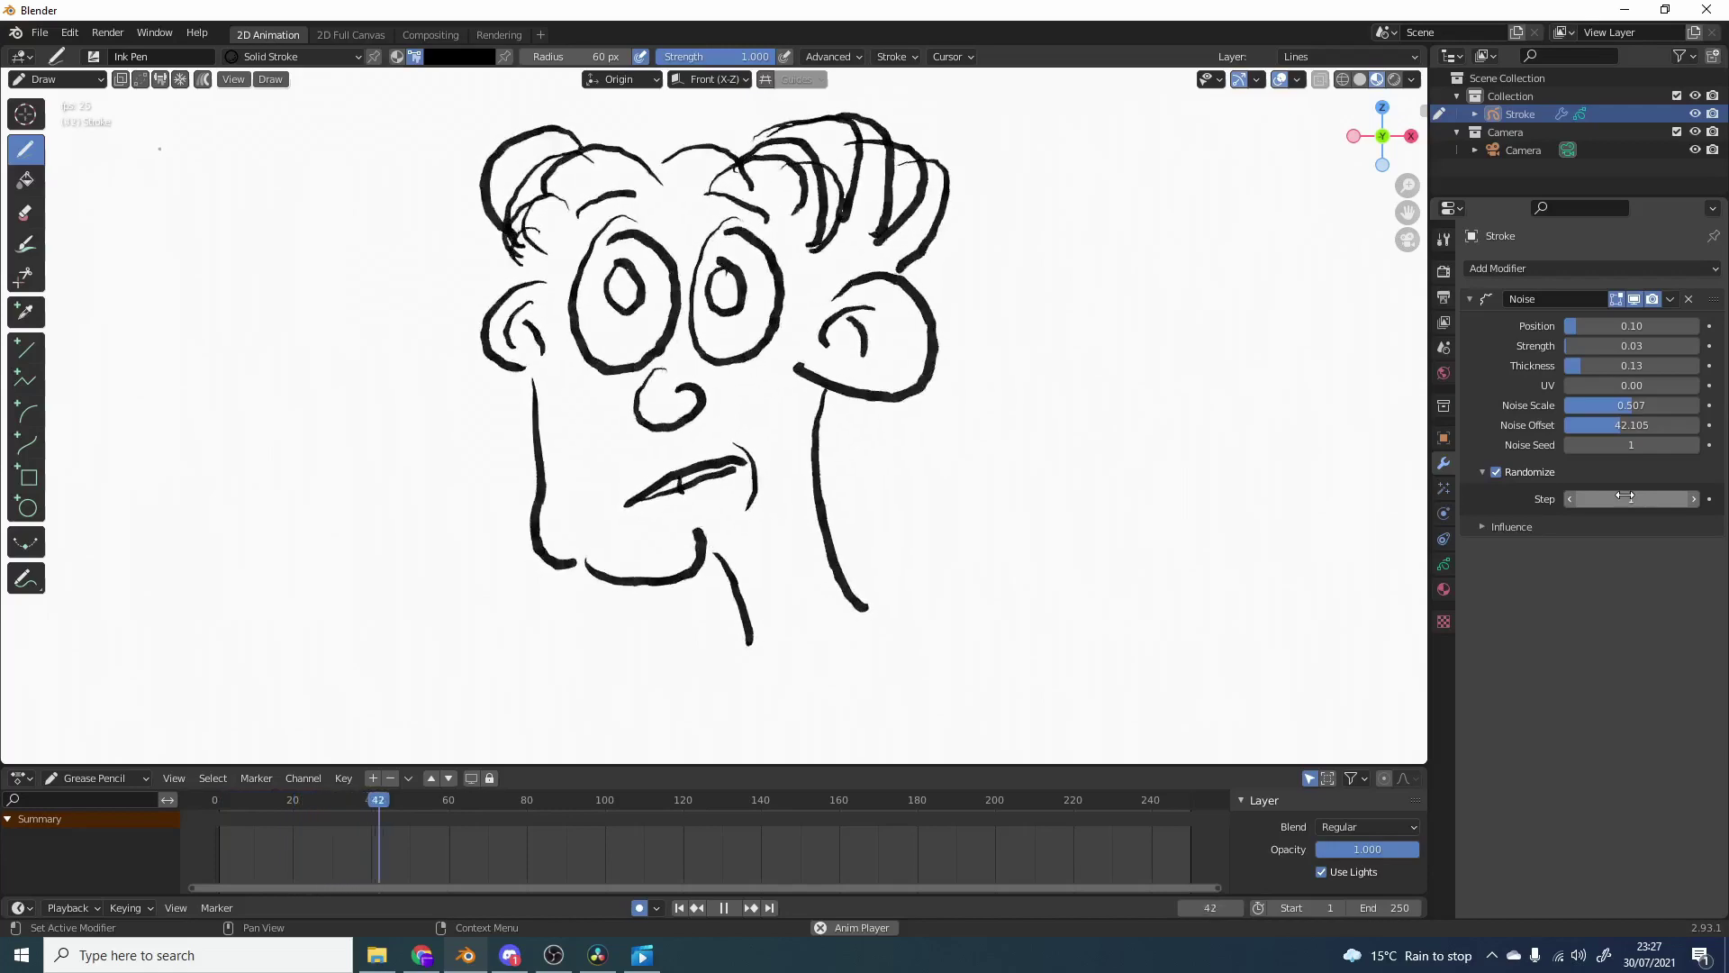
{"action": "left_click", "coordinate": [1626, 497]}
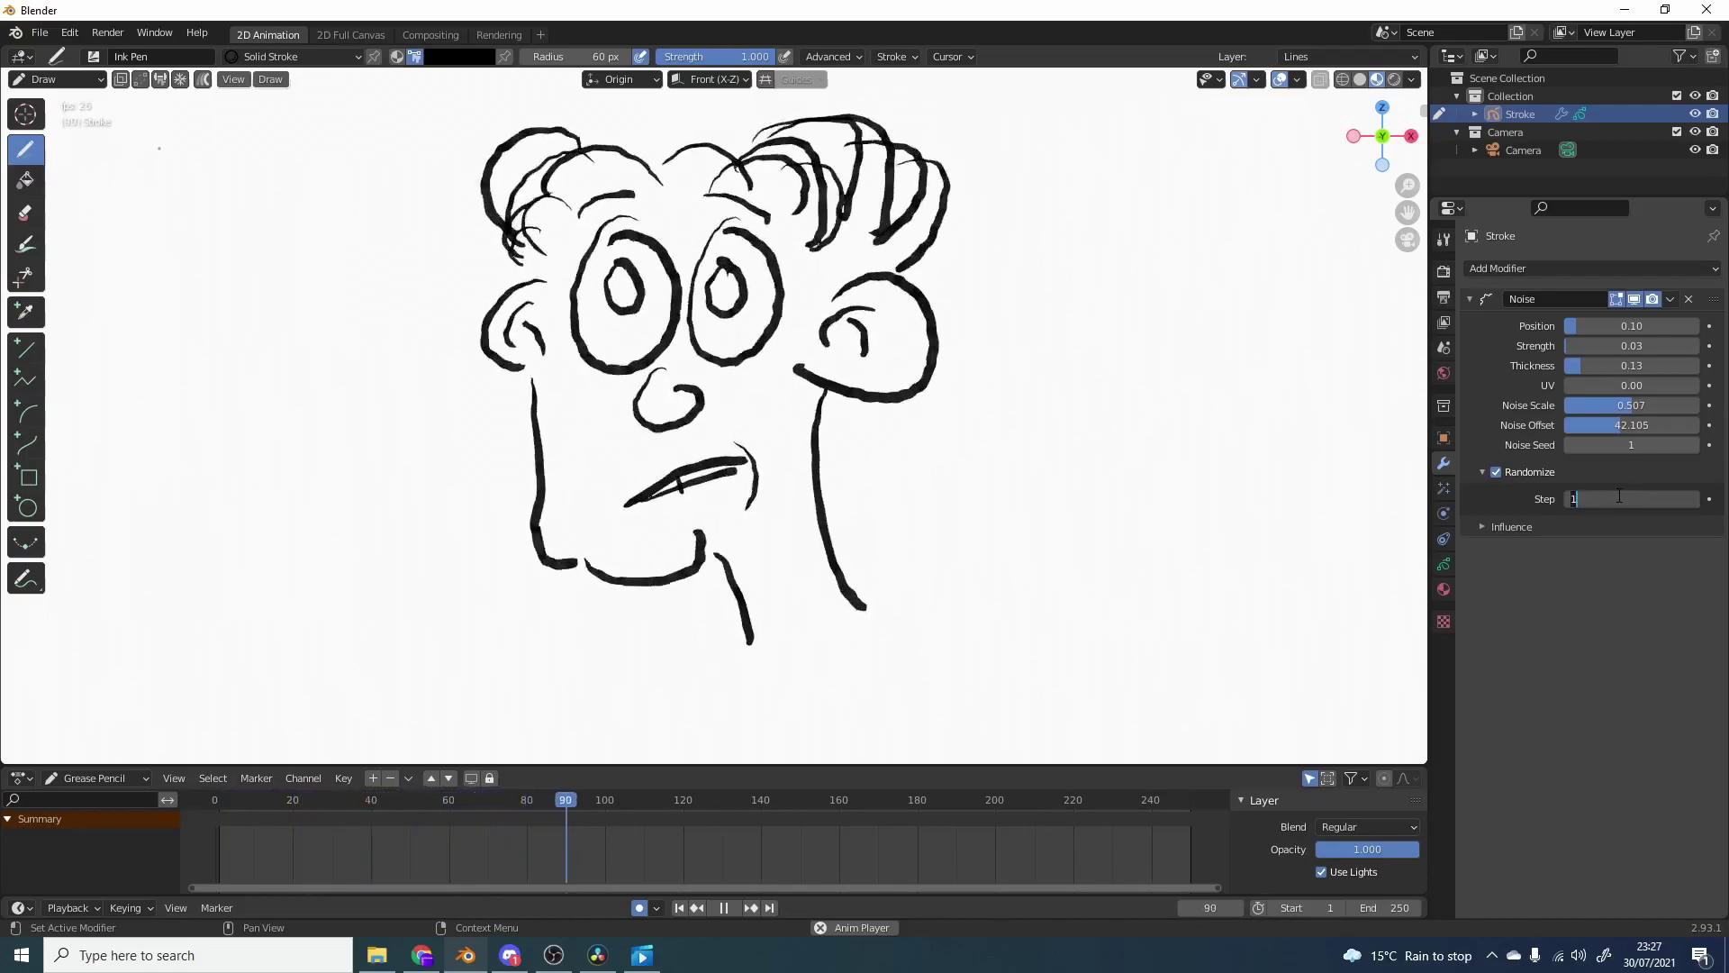
{"action": "type", "text": "4"}
{"action": "key", "text": "Return"}
{"action": "left_click", "coordinate": [1511, 526]}
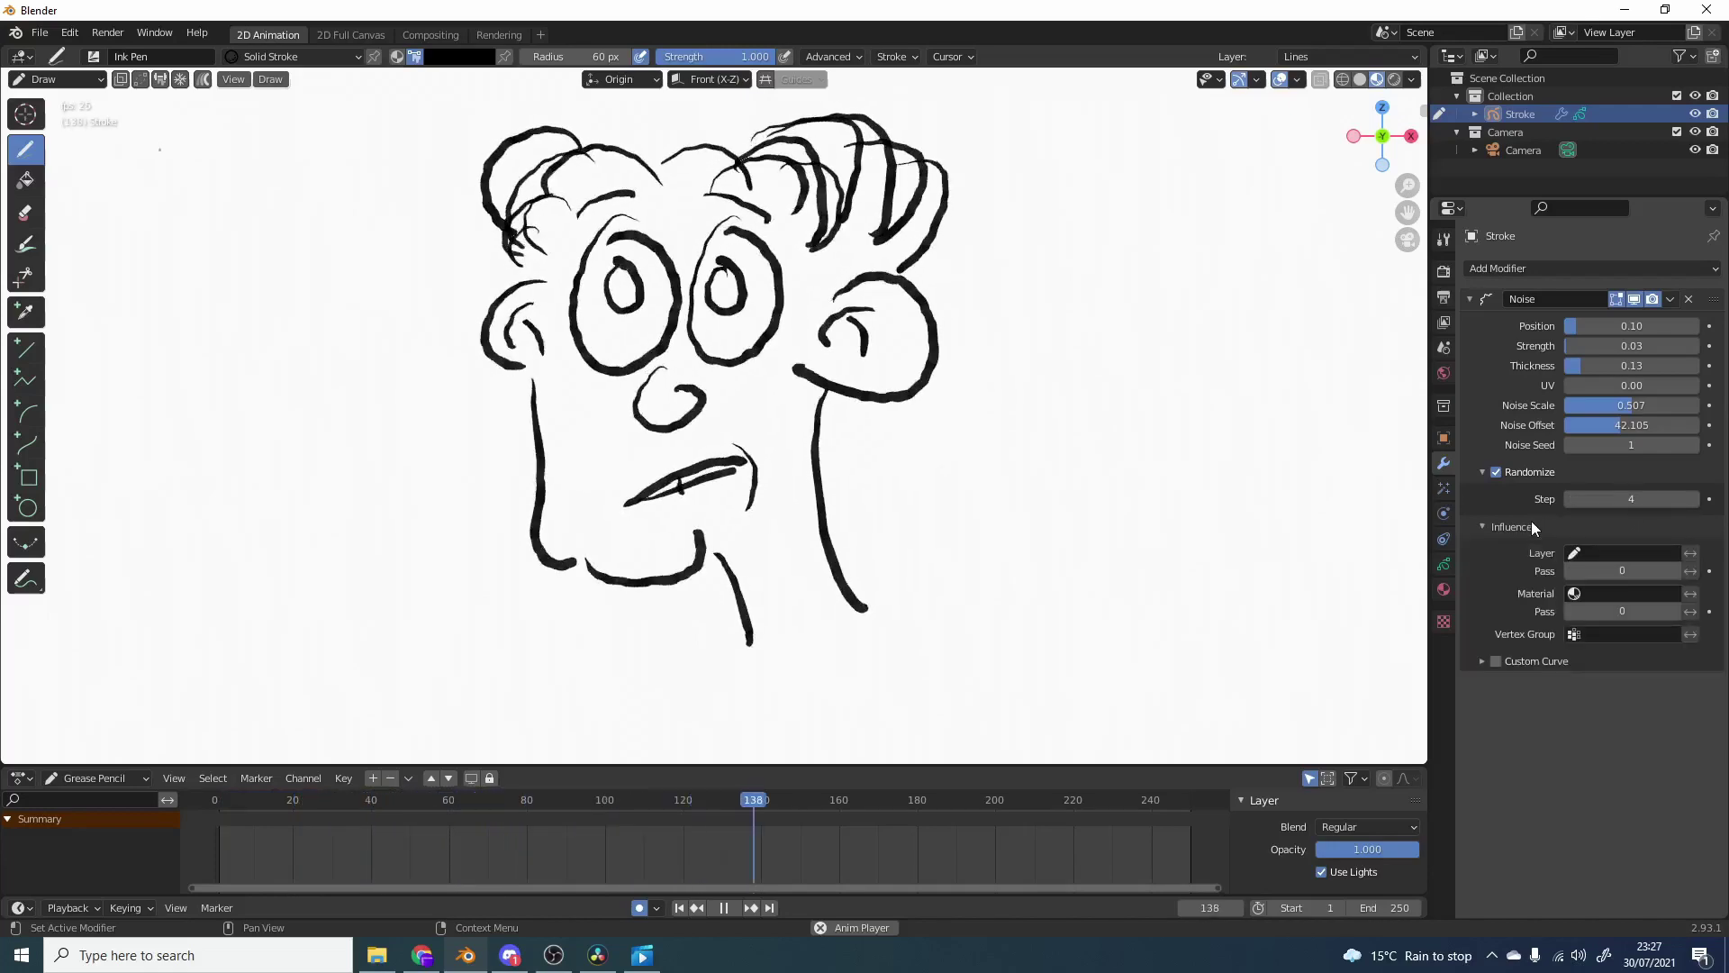